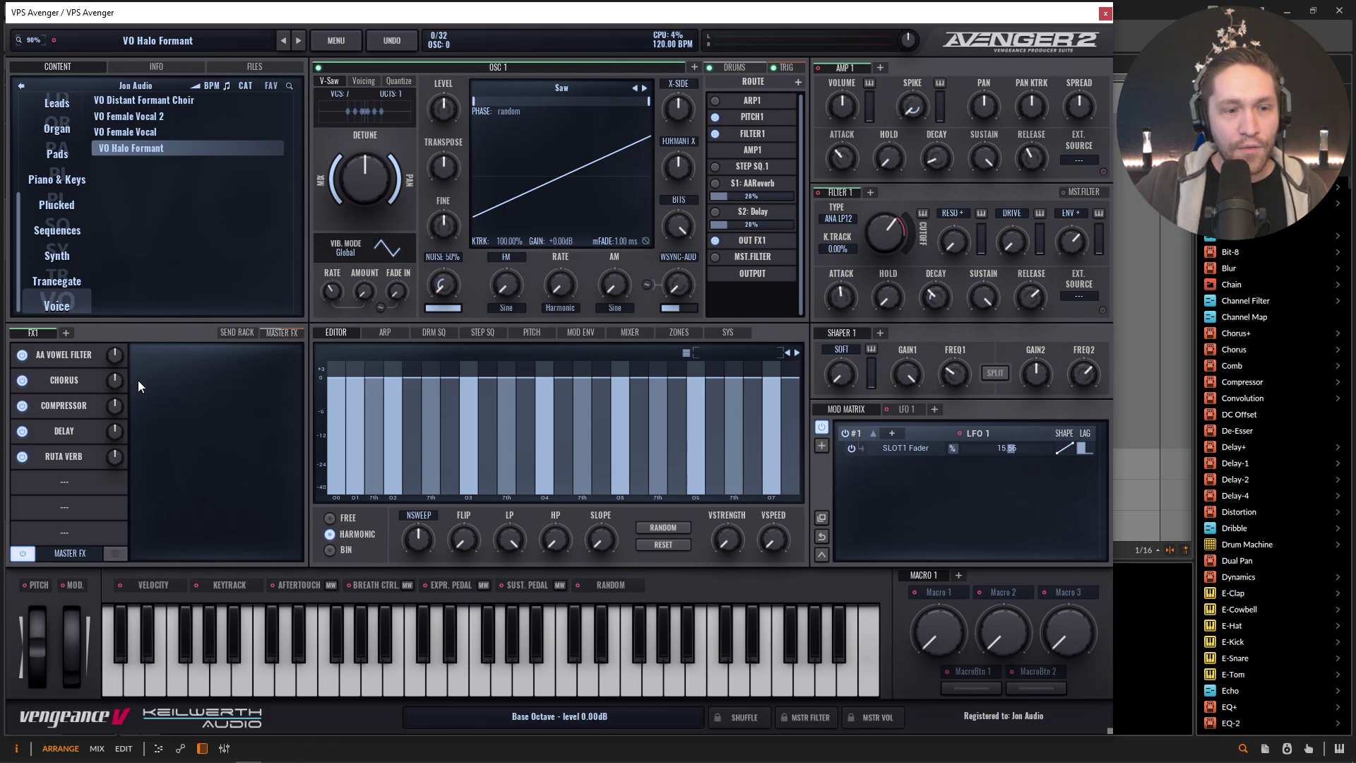
# Audition the Voice presets VO Female Vocal, VO Halo Formant, VO Female Vocal 2 and VO Distant Formant Choir.
pyautogui.click(69, 357)
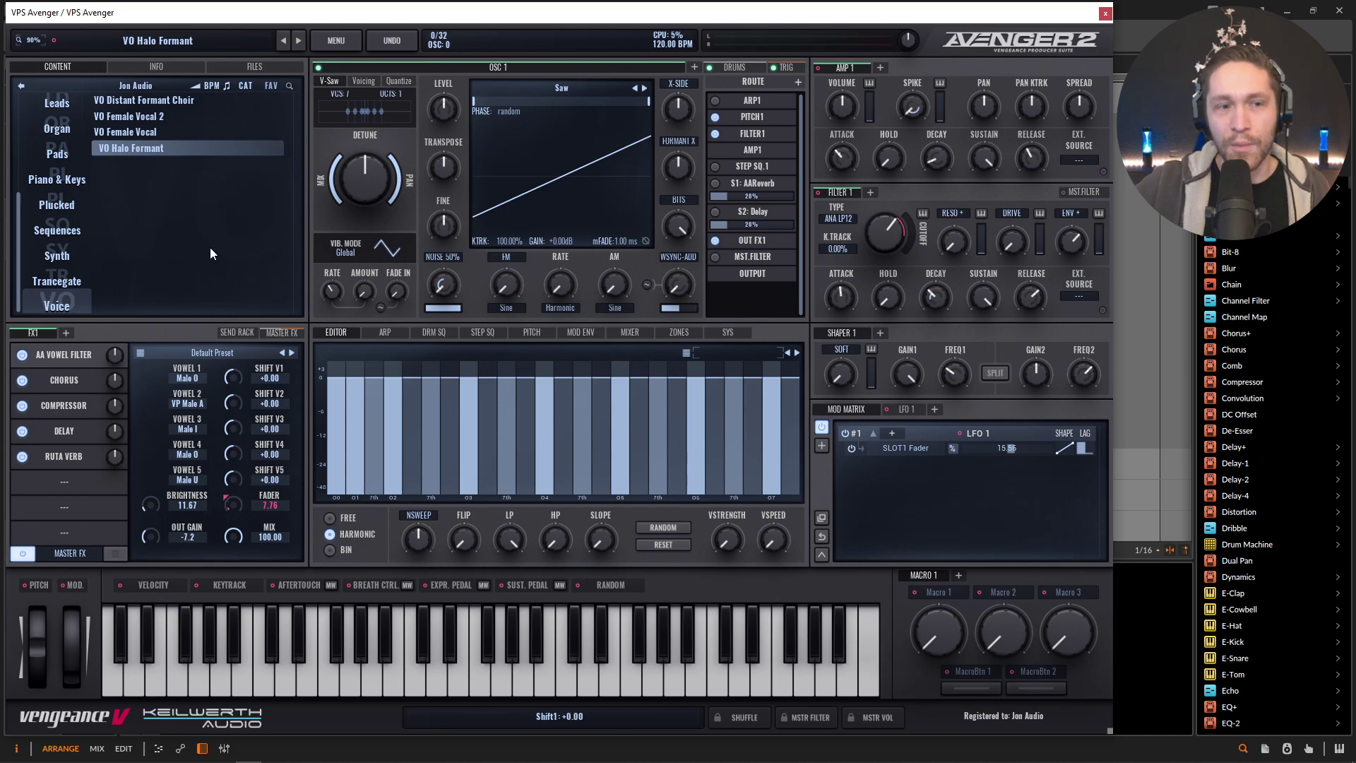
pyautogui.click(139, 134)
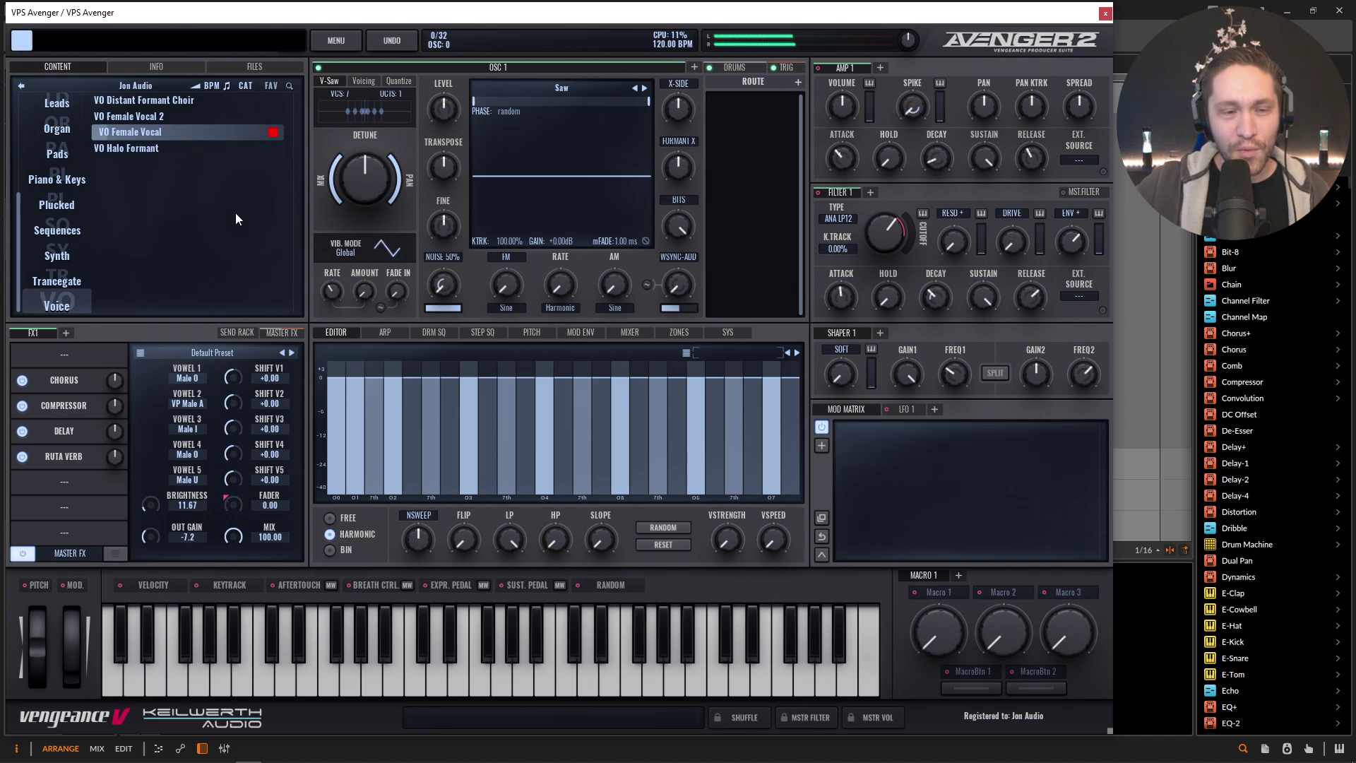
pyautogui.click(211, 148)
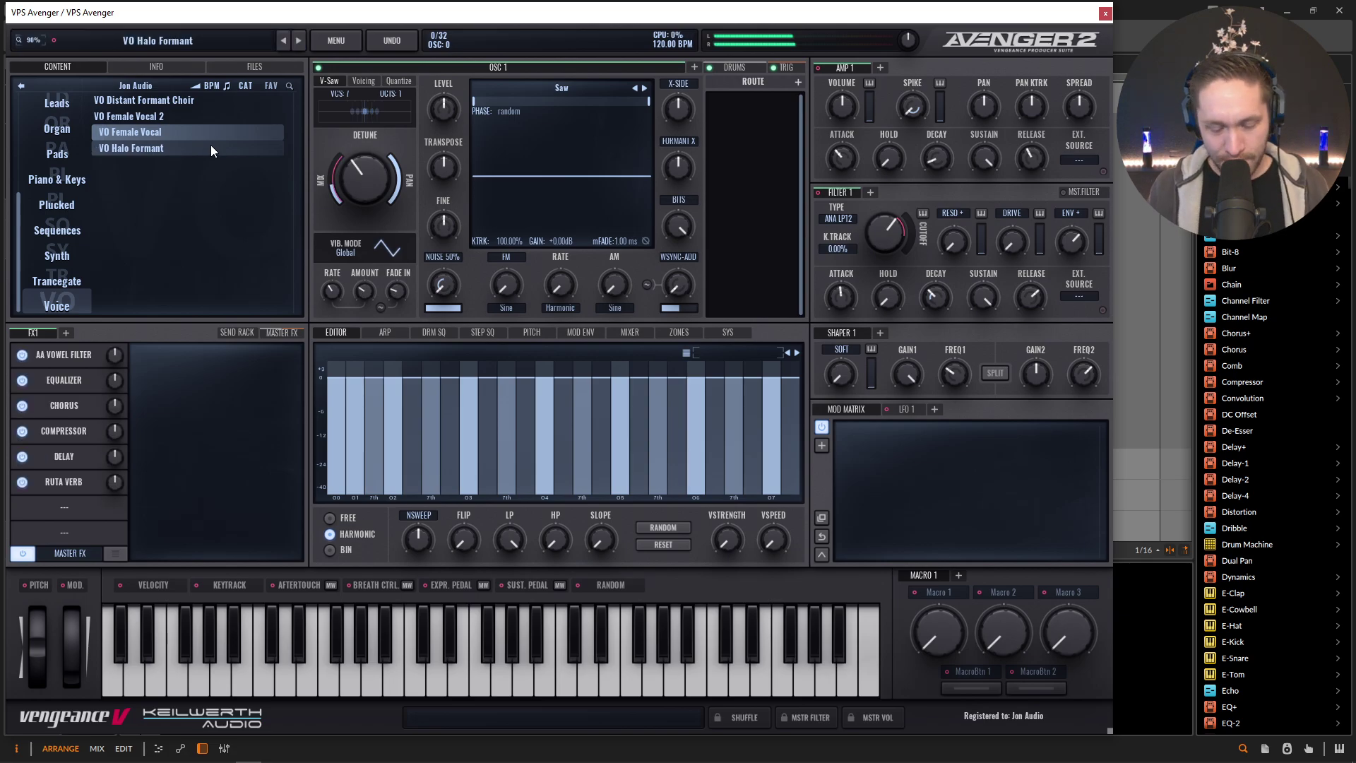
pyautogui.press('Up')
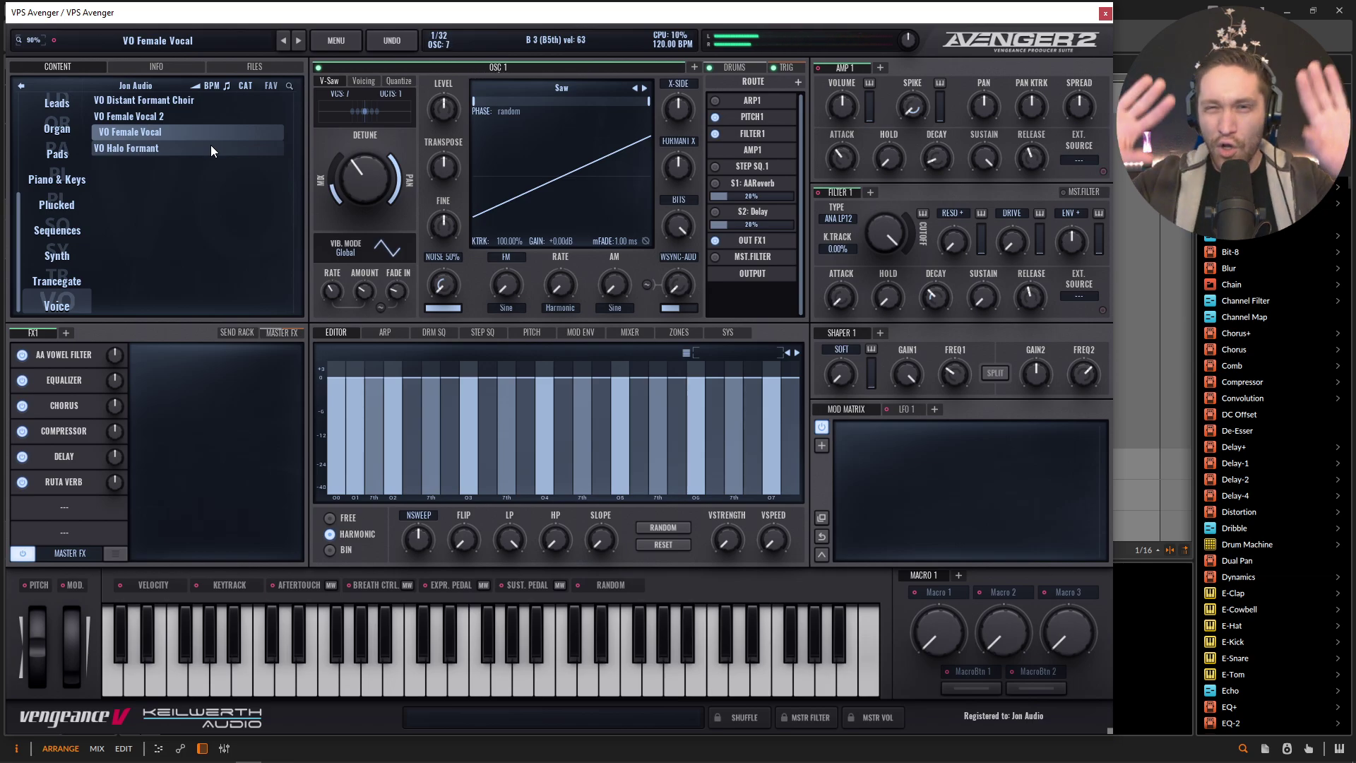
pyautogui.click(156, 117)
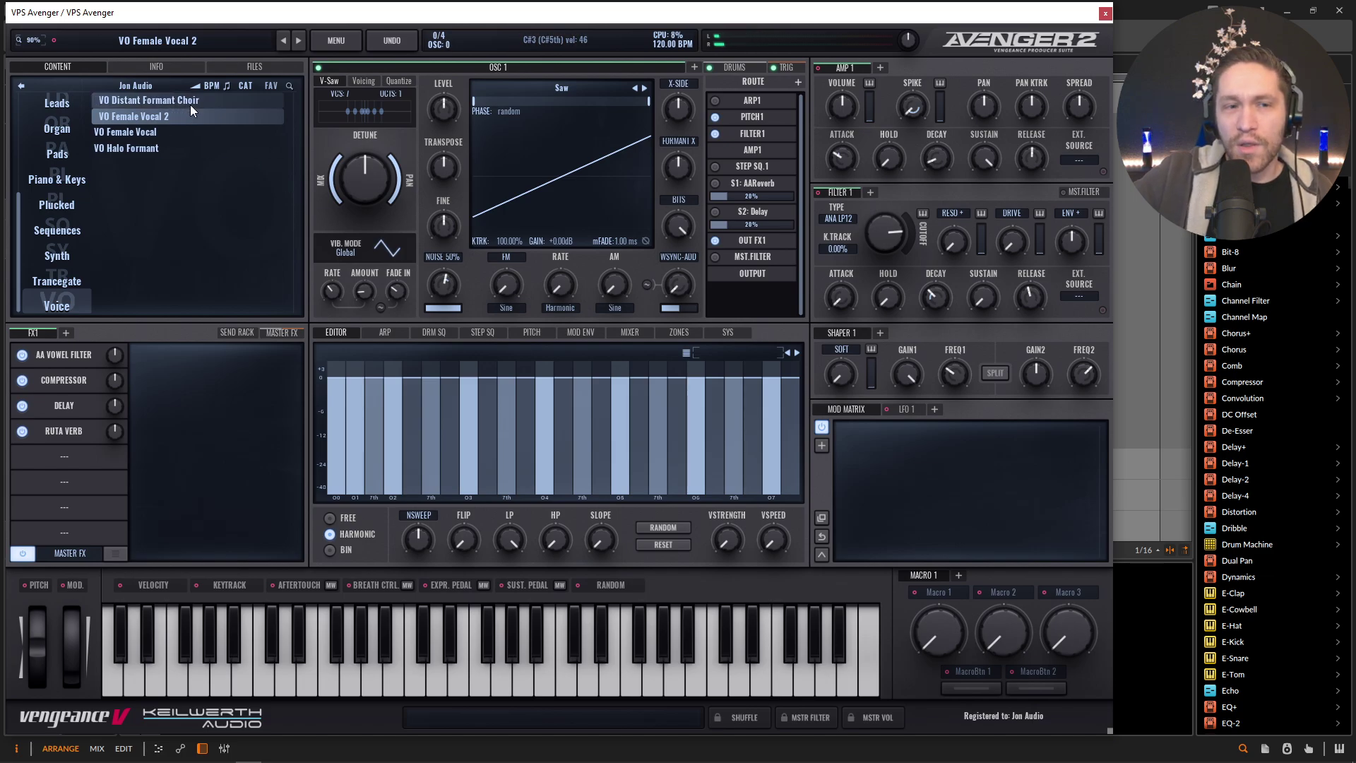
pyautogui.click(262, 132)
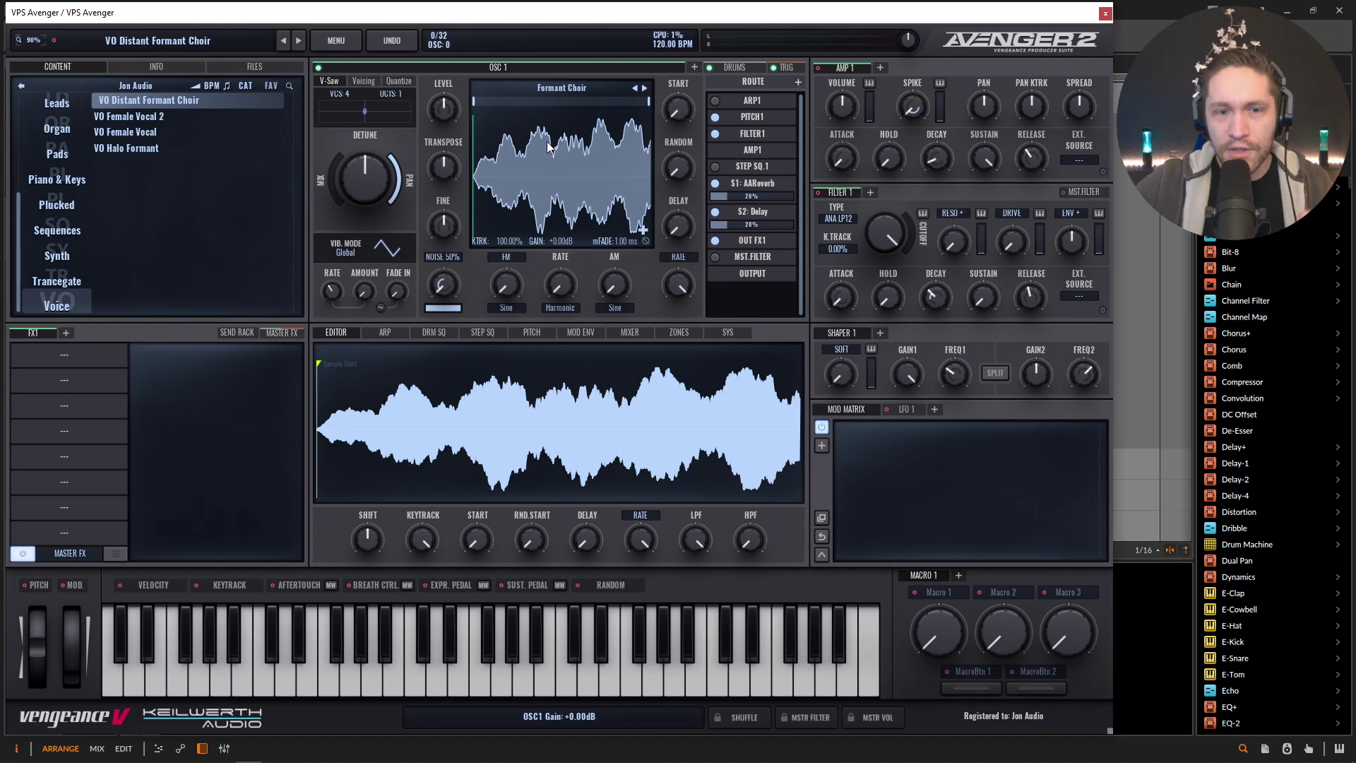
# Initialize all synth settings and insert an AA Vowel Filter in the first effect slot.
pyautogui.click(335, 41)
pyautogui.click(394, 112)
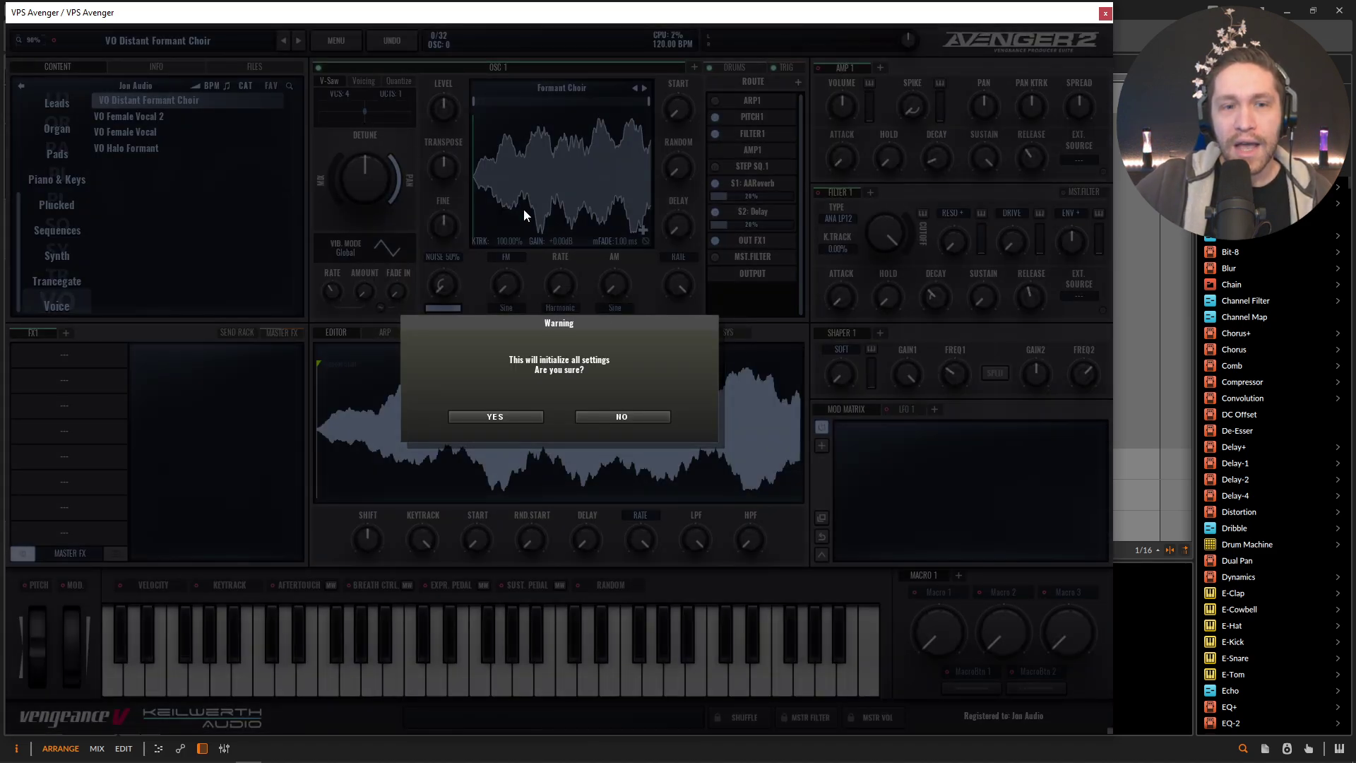
pyautogui.click(522, 423)
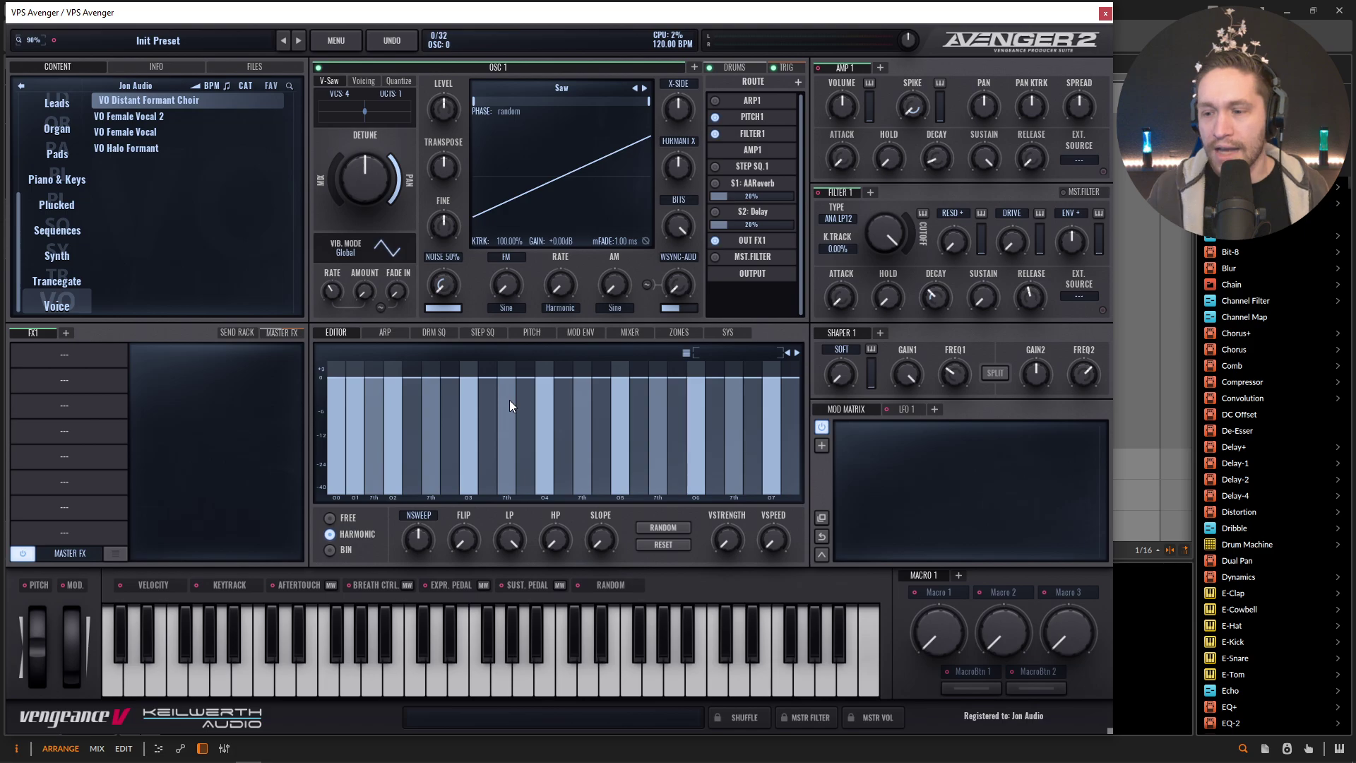
pyautogui.click(75, 357)
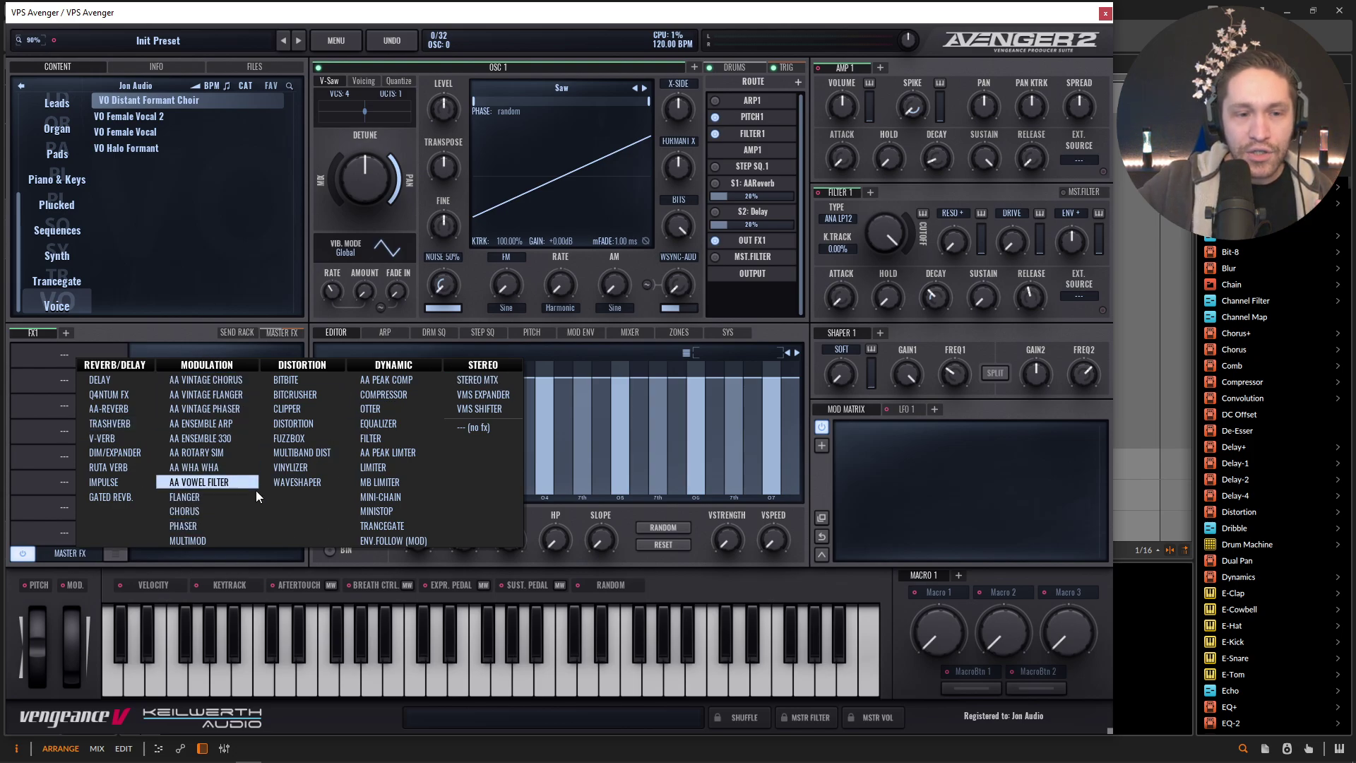
pyautogui.click(209, 483)
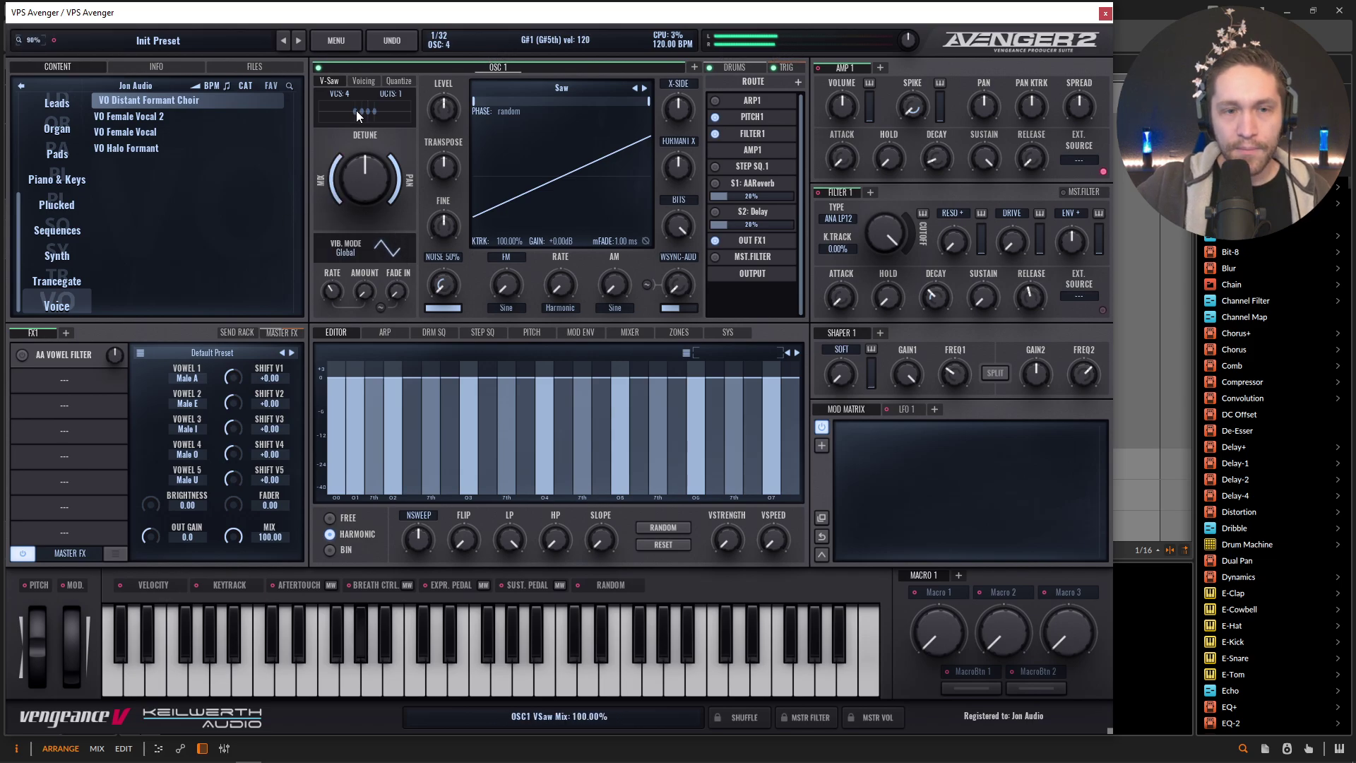
# Give OSC 1 seven V-Saw voices with detune slightly above 57%, and lengthen the amp envelope's release.
pyautogui.scroll(3, 344, 95)
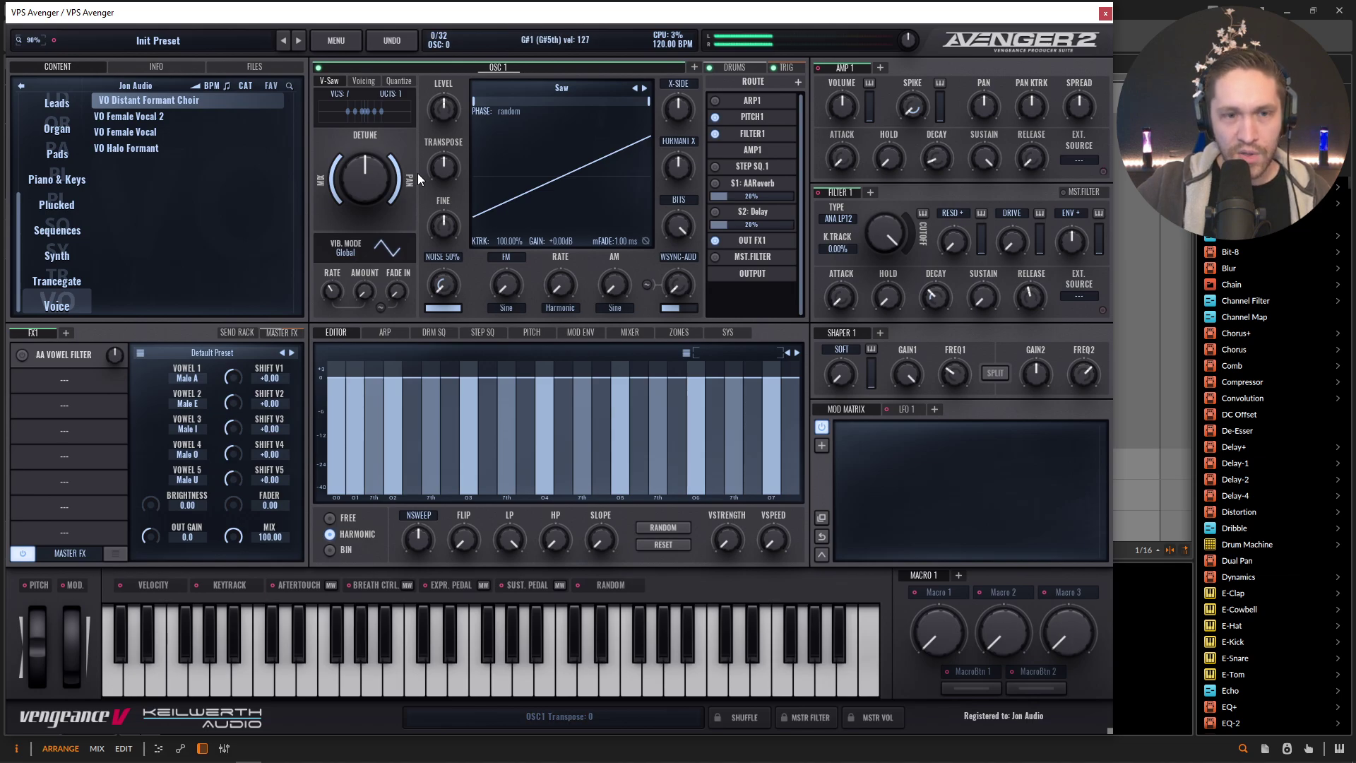
pyautogui.scroll(6, 376, 182)
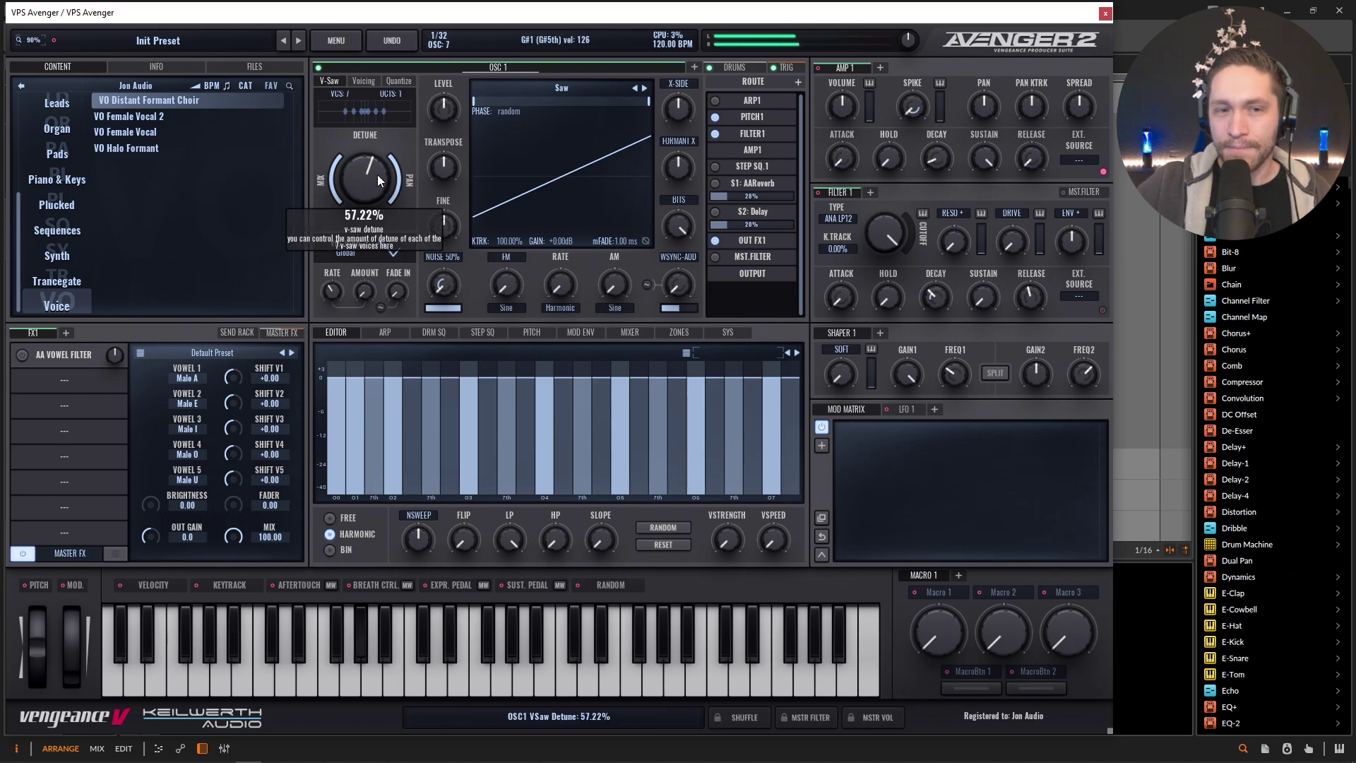
pyautogui.moveTo(378, 174); pyautogui.dragTo(377, 172)
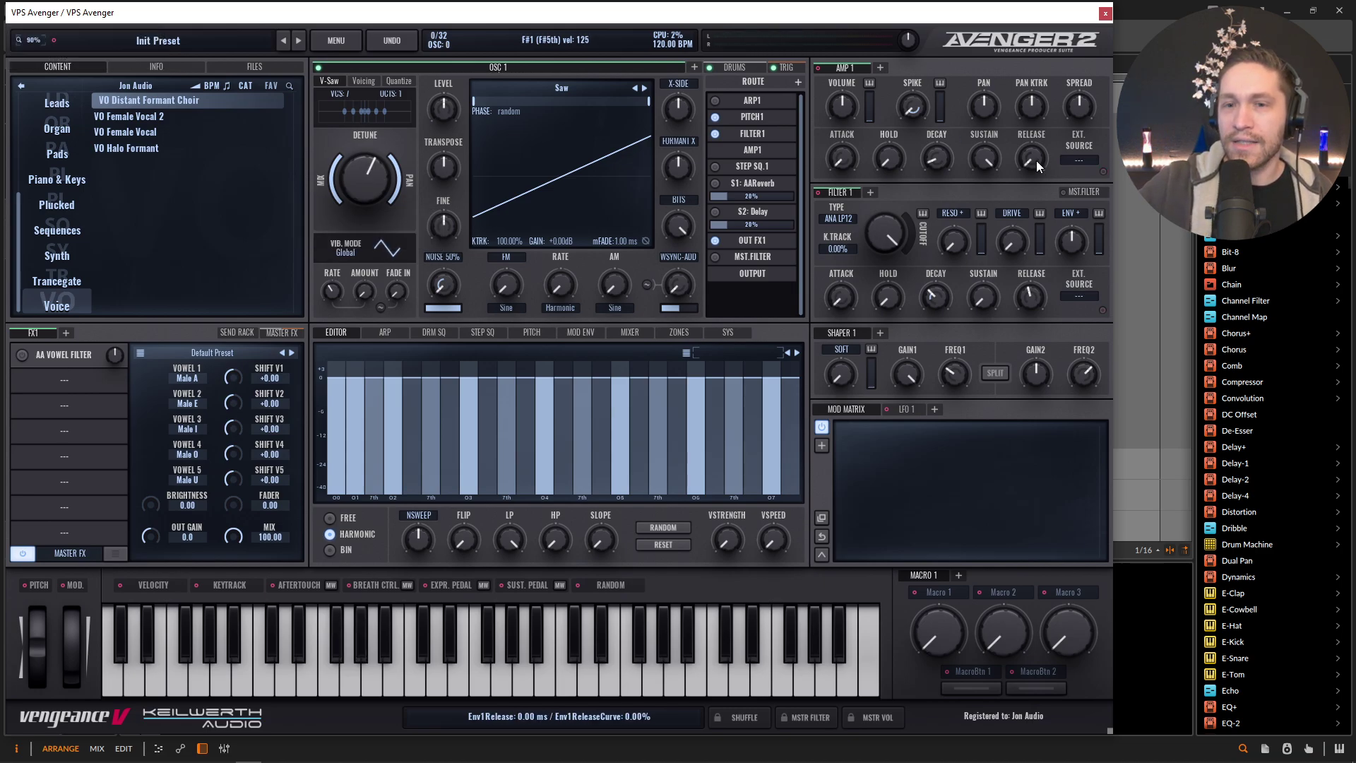
pyautogui.moveTo(1036, 160)
pyautogui.mouseDown()
pyautogui.moveTo(1023, 120)
pyautogui.moveTo(1033, 141)
pyautogui.mouseUp()
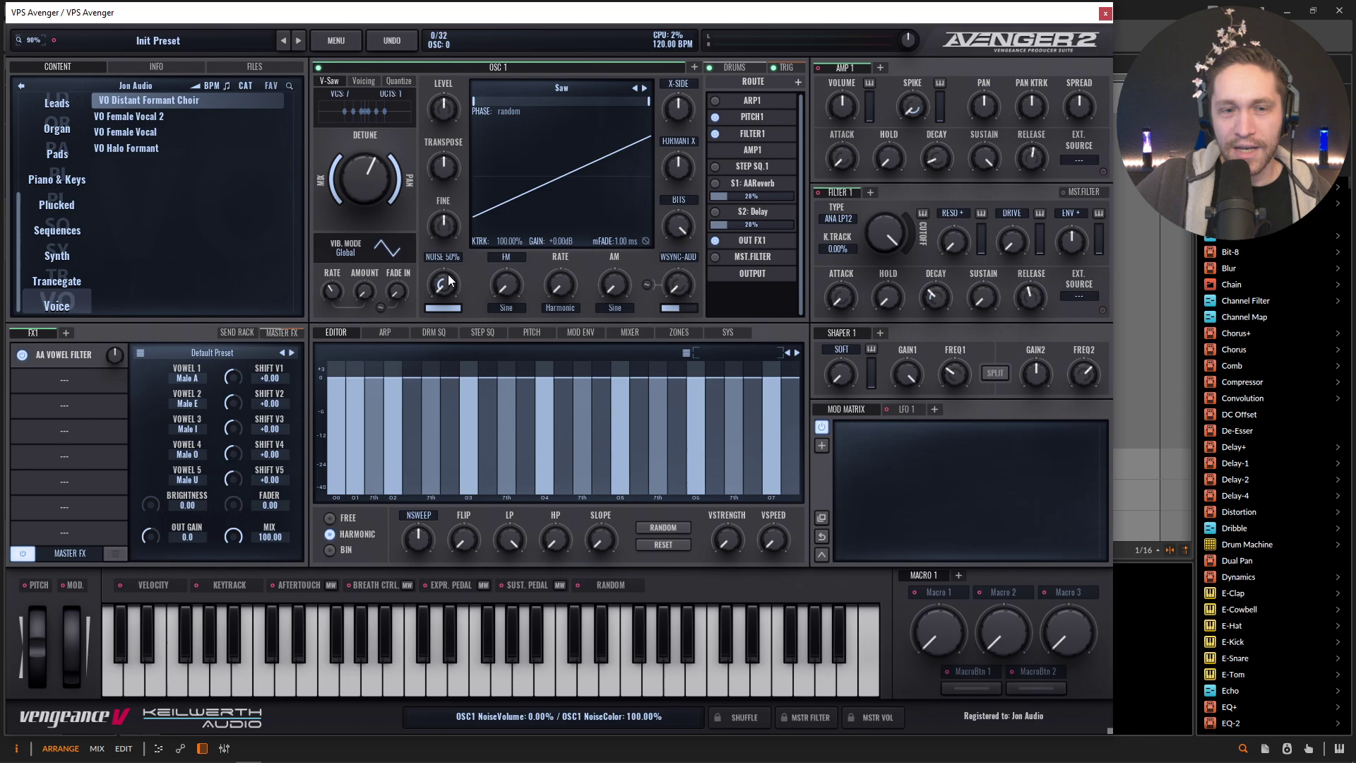
# Add noise to OSC 1 with a volume of about 82% and a noise color of about 19%.
pyautogui.moveTo(450, 293); pyautogui.dragTo(456, 217)
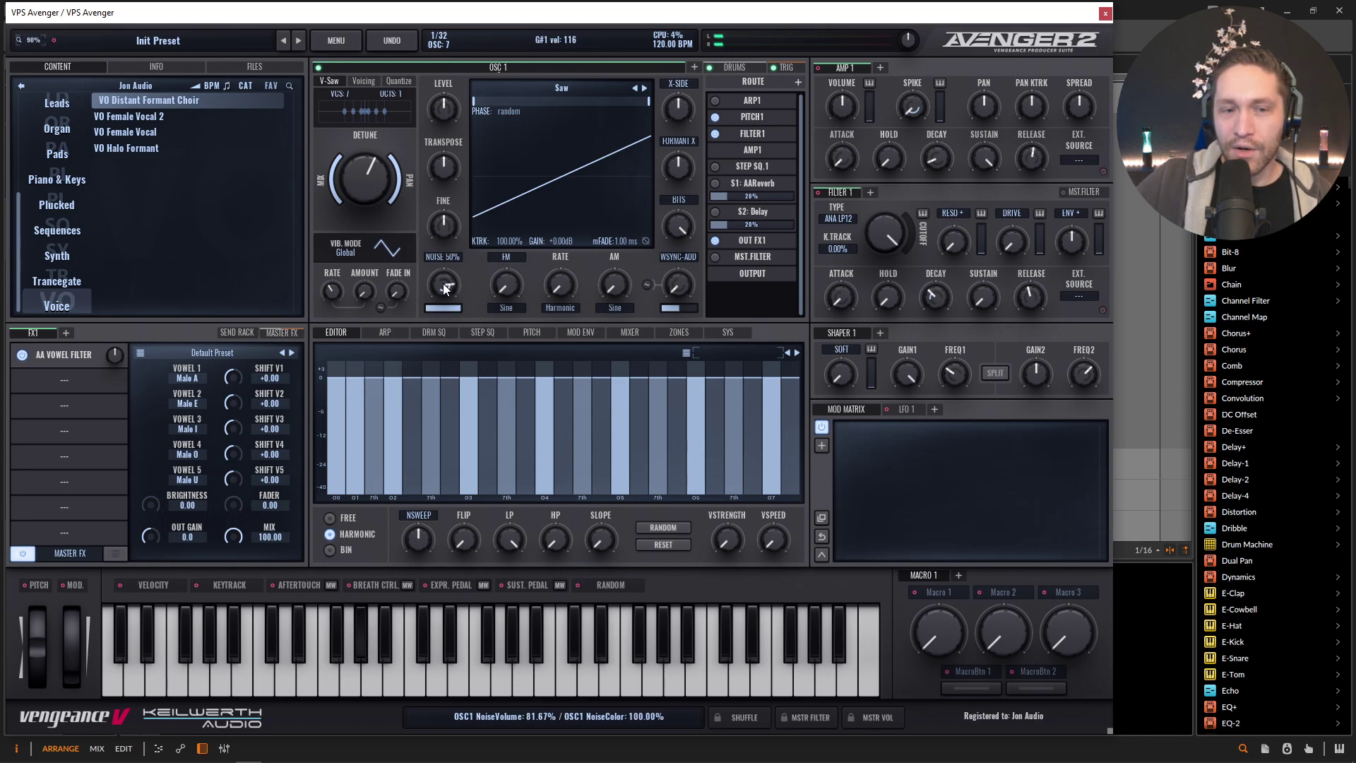
pyautogui.moveTo(444, 283)
pyautogui.mouseDown()
pyautogui.moveTo(448, 324)
pyautogui.moveTo(446, 296)
pyautogui.mouseUp()
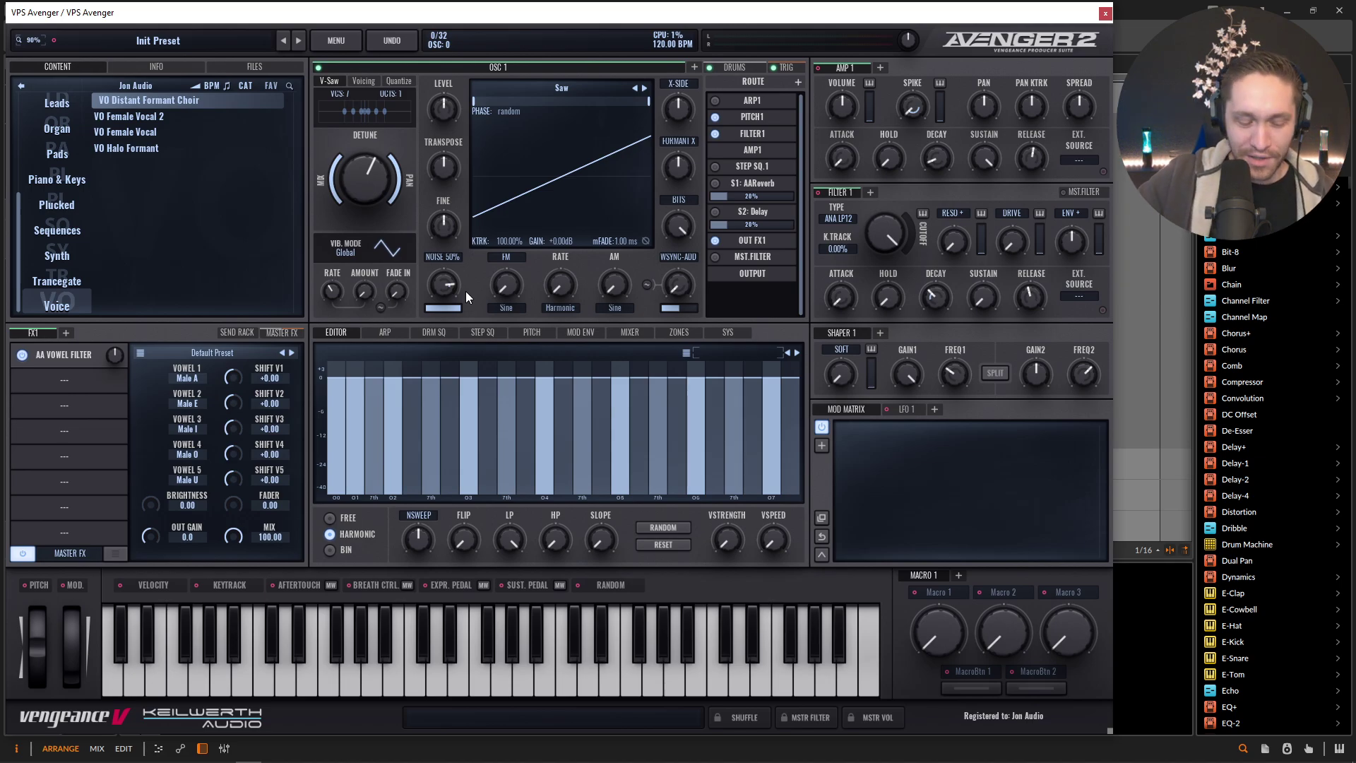
pyautogui.moveTo(444, 283)
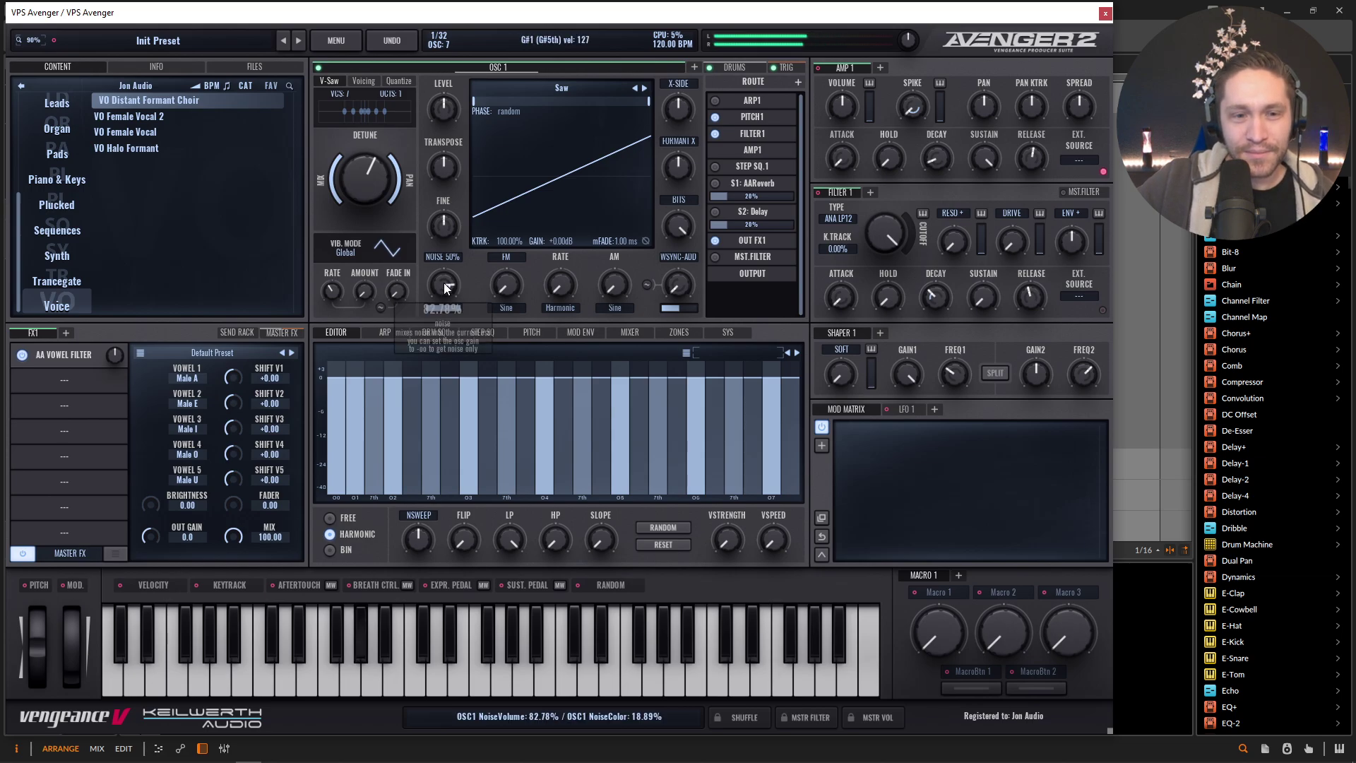
pyautogui.moveTo(442, 276)
pyautogui.mouseDown()
pyautogui.moveTo(440, 258)
pyautogui.moveTo(440, 294)
pyautogui.moveTo(443, 261)
pyautogui.mouseUp()
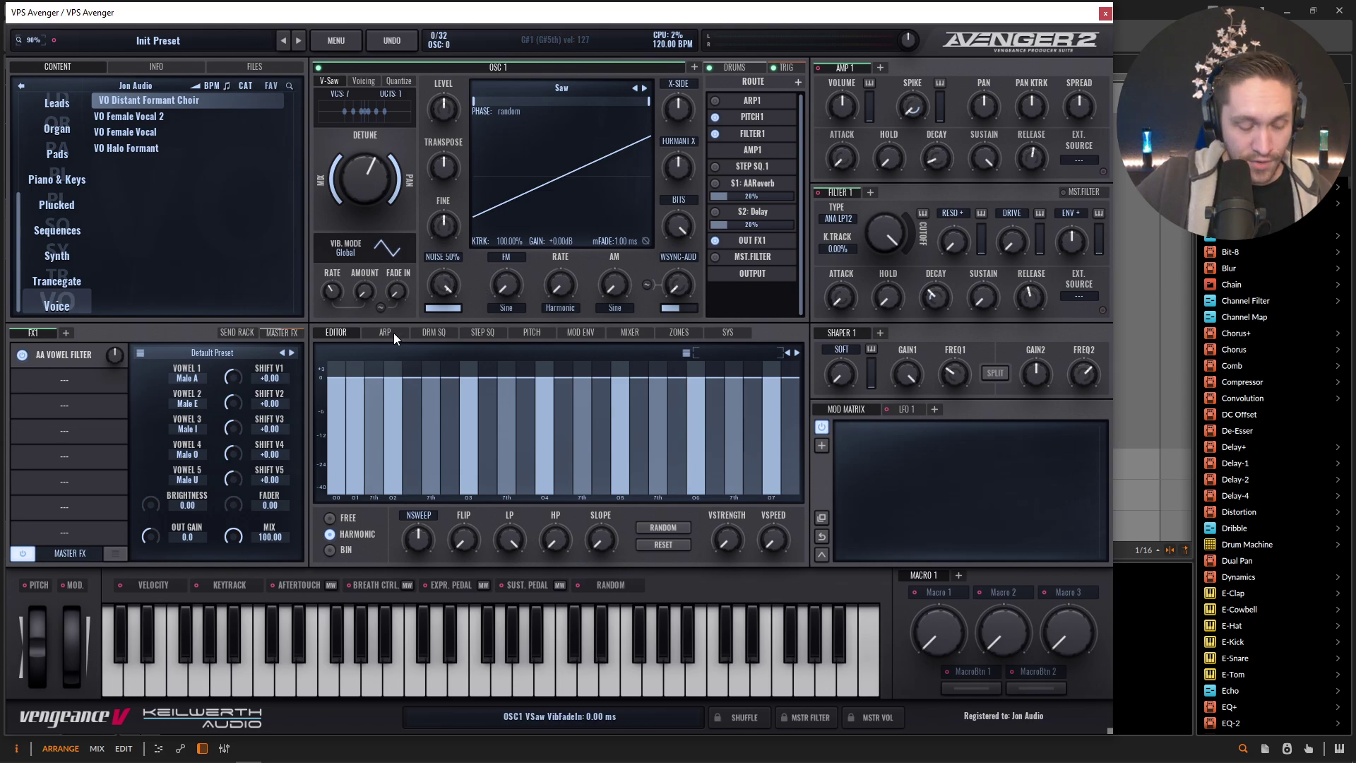
pyautogui.moveTo(451, 291); pyautogui.dragTo(442, 316)
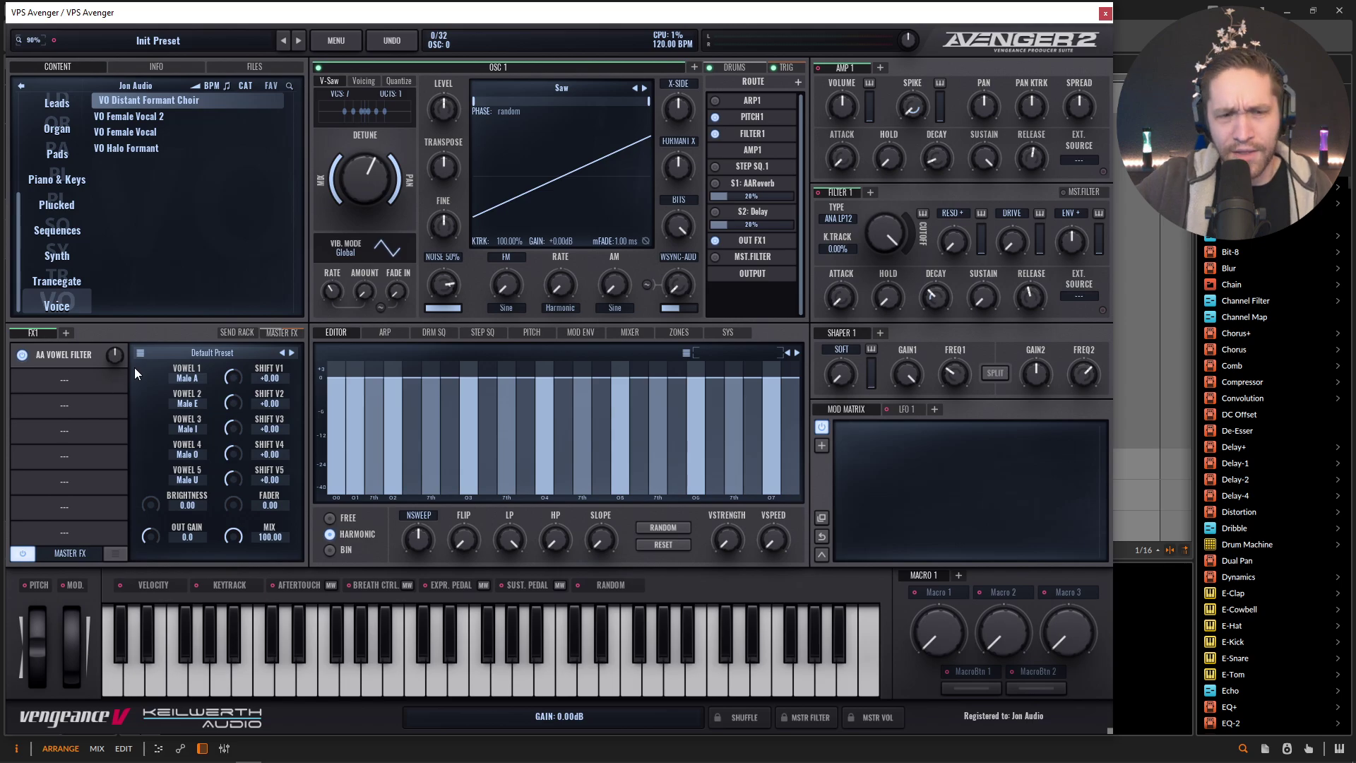
# Compare VP Male A with Male A as Vowel 1 of the vowel filter, ending on Male A.
pyautogui.click(190, 380)
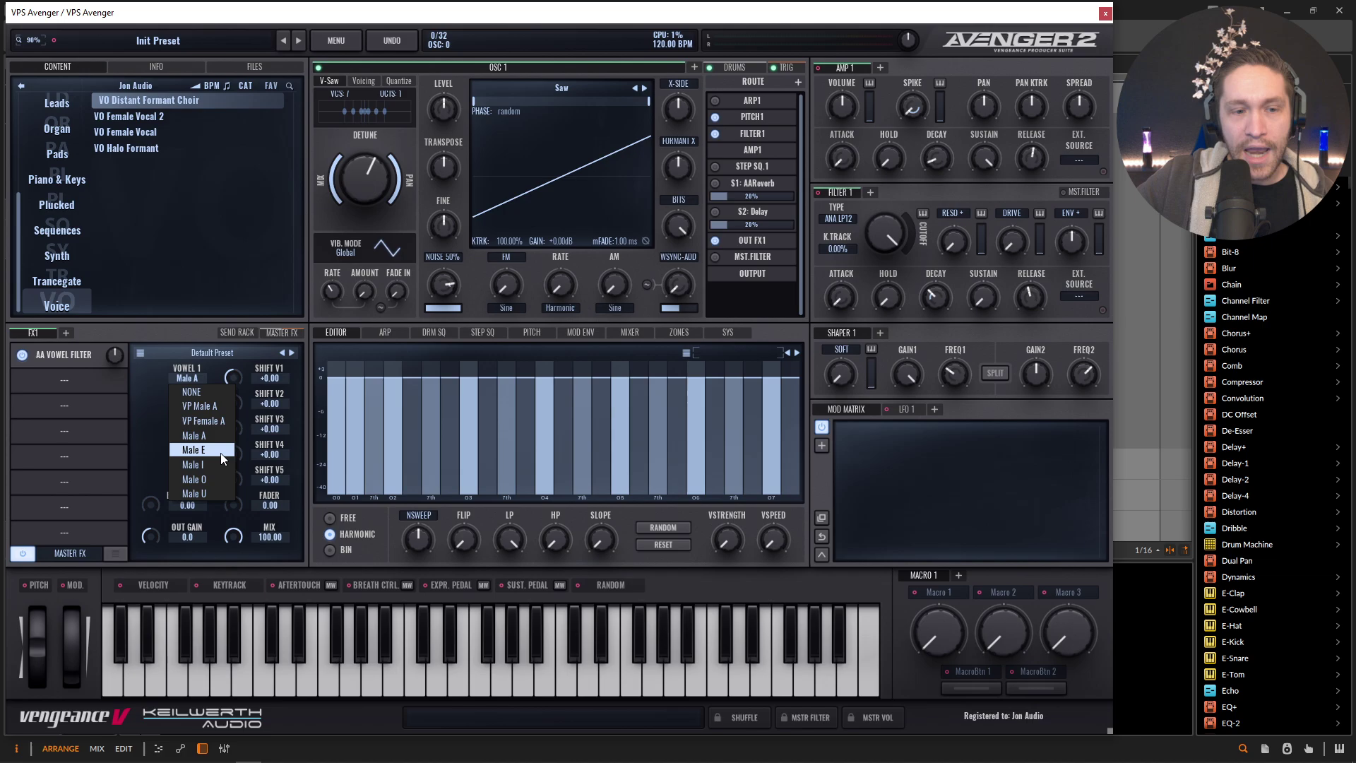
pyautogui.click(142, 466)
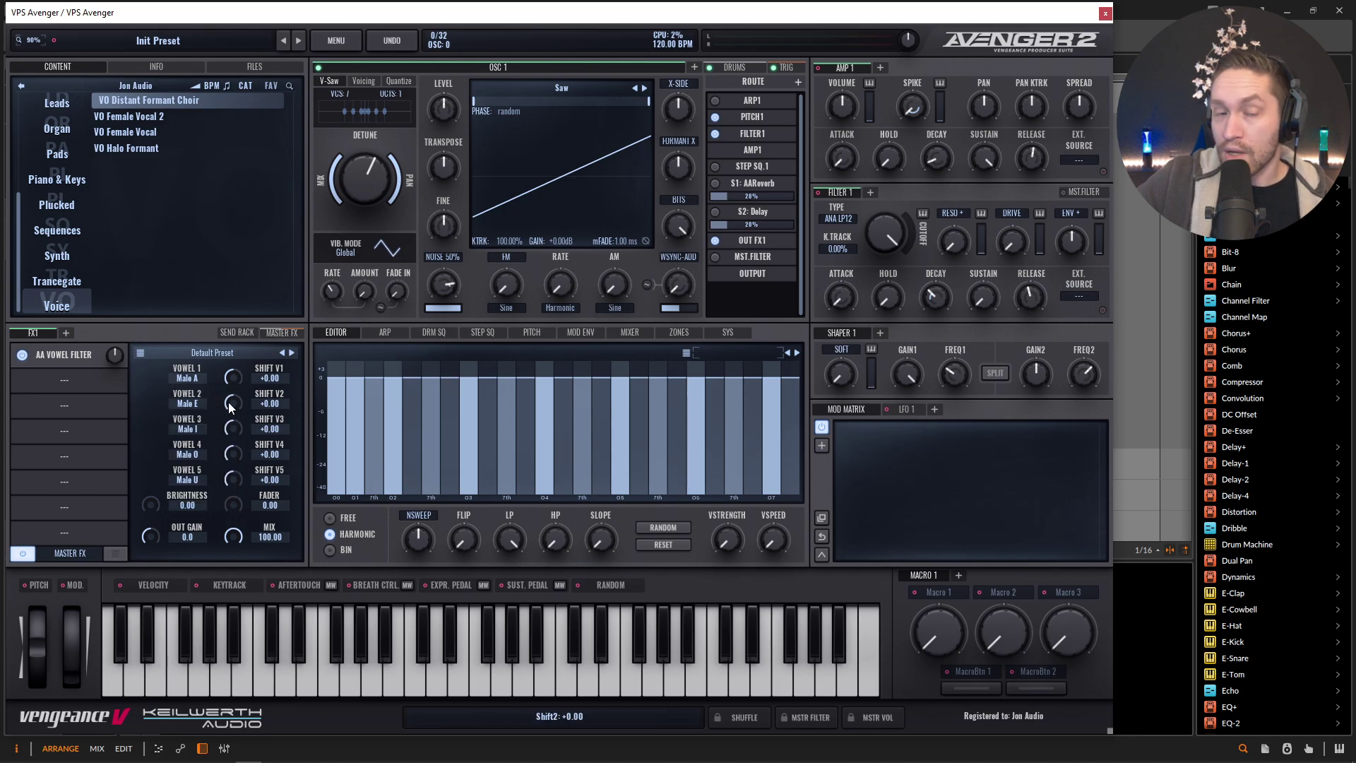
pyautogui.click(189, 380)
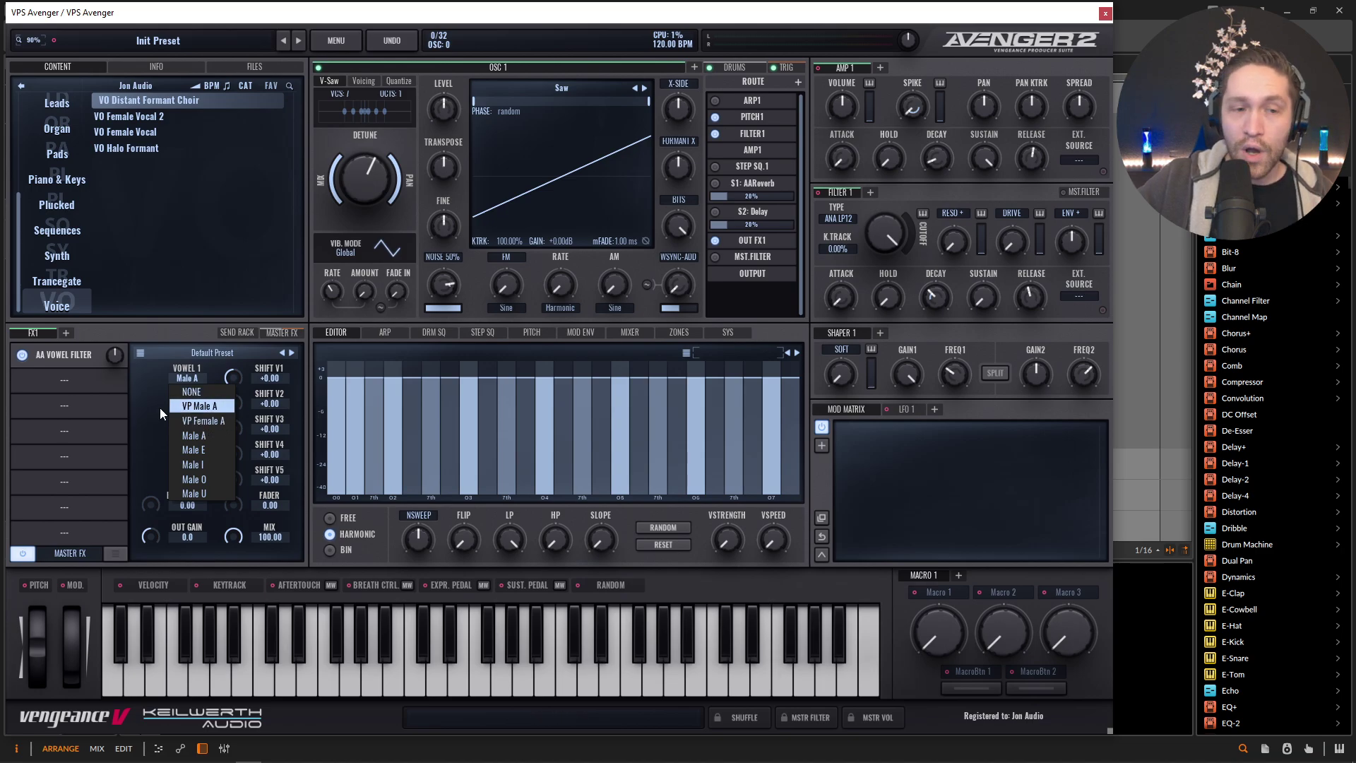
pyautogui.click(212, 408)
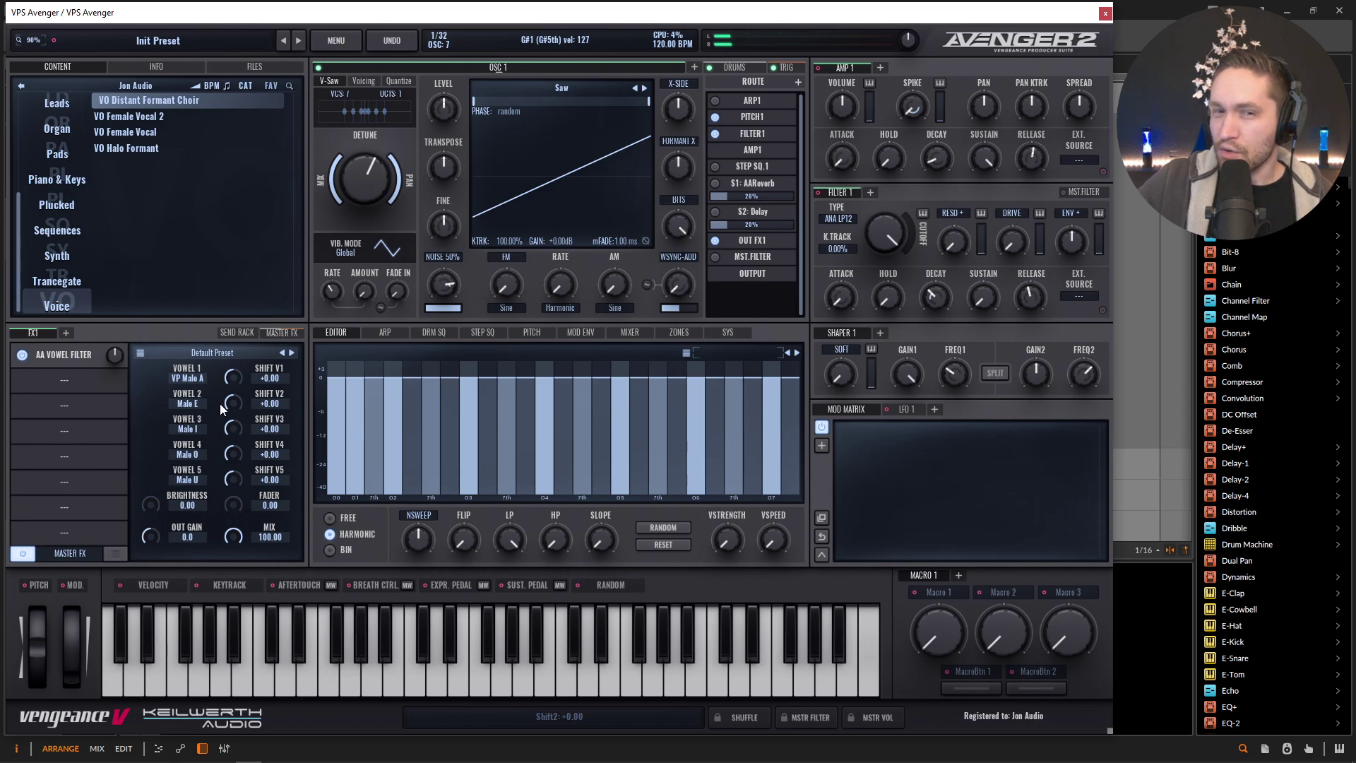
pyautogui.click(191, 381)
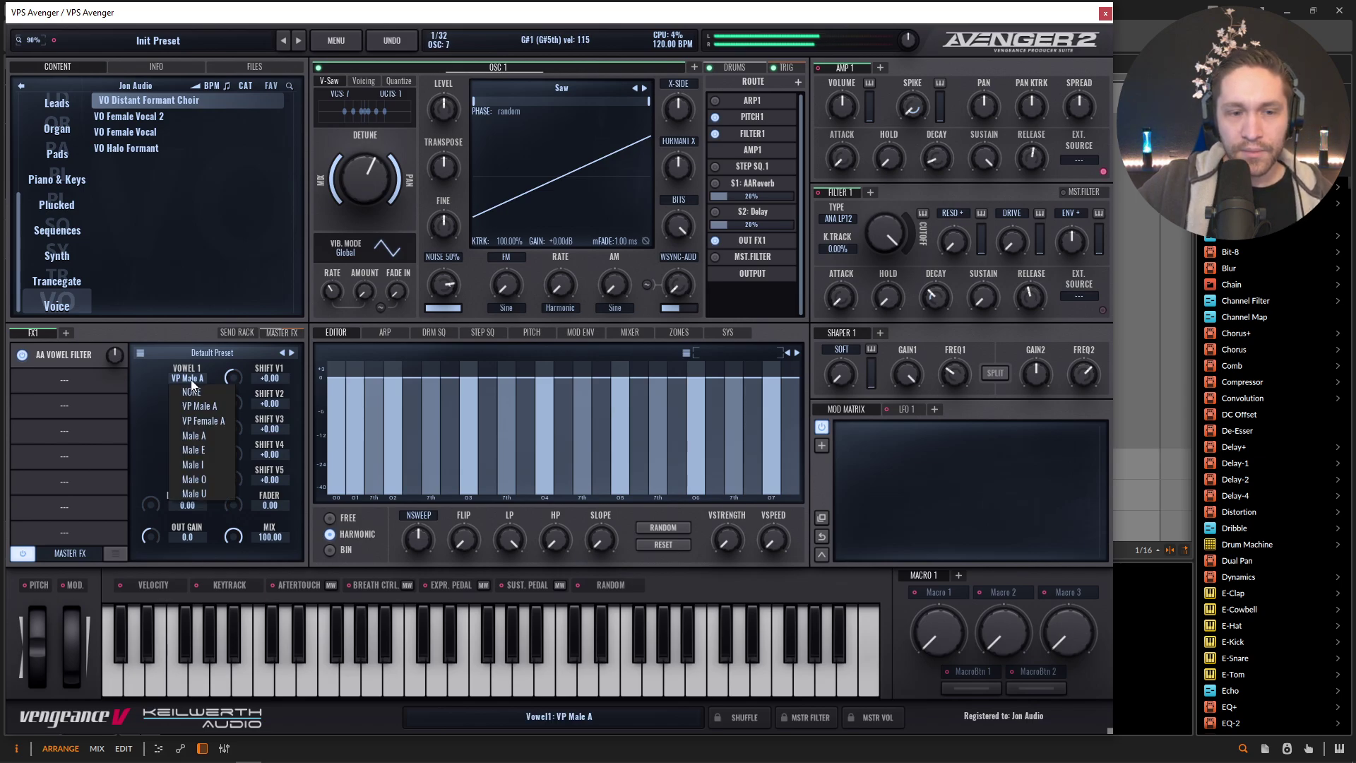
pyautogui.click(211, 437)
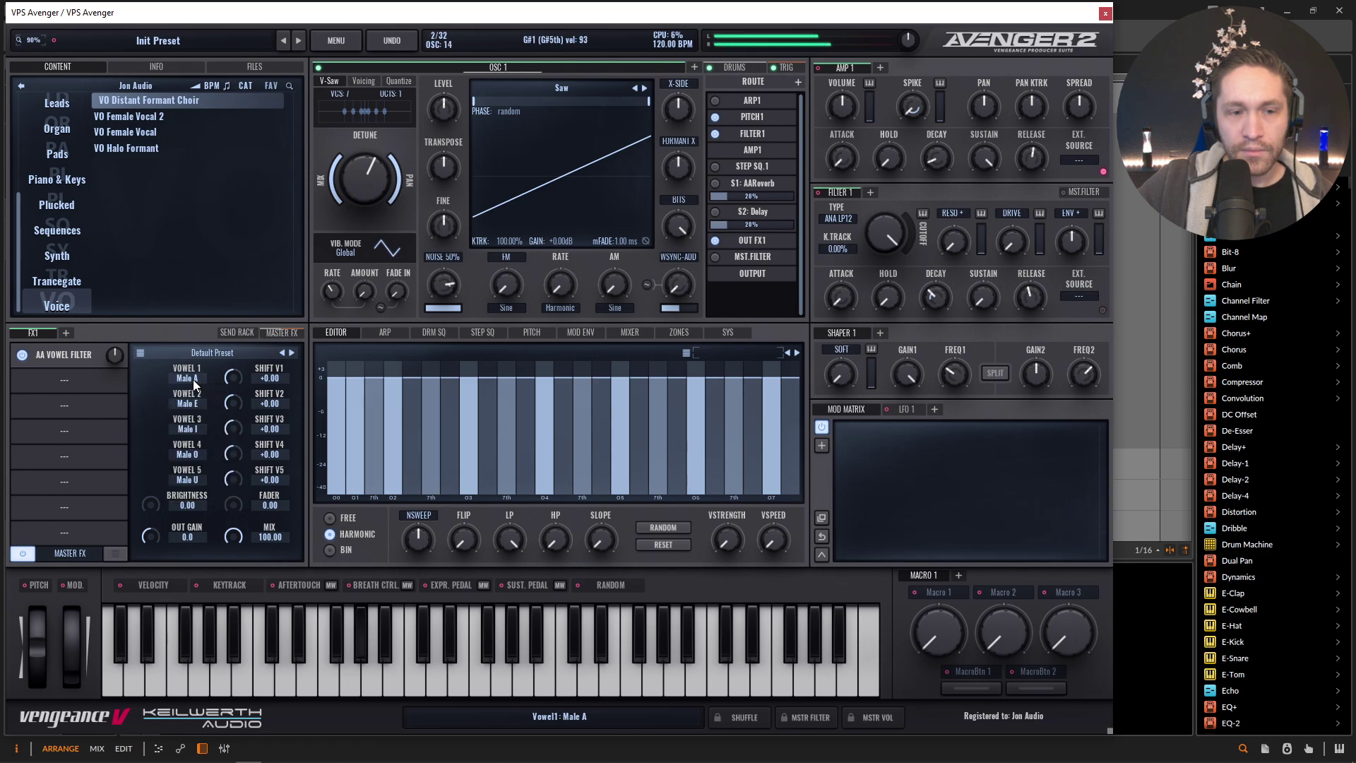
pyautogui.click(194, 379)
pyautogui.click(207, 405)
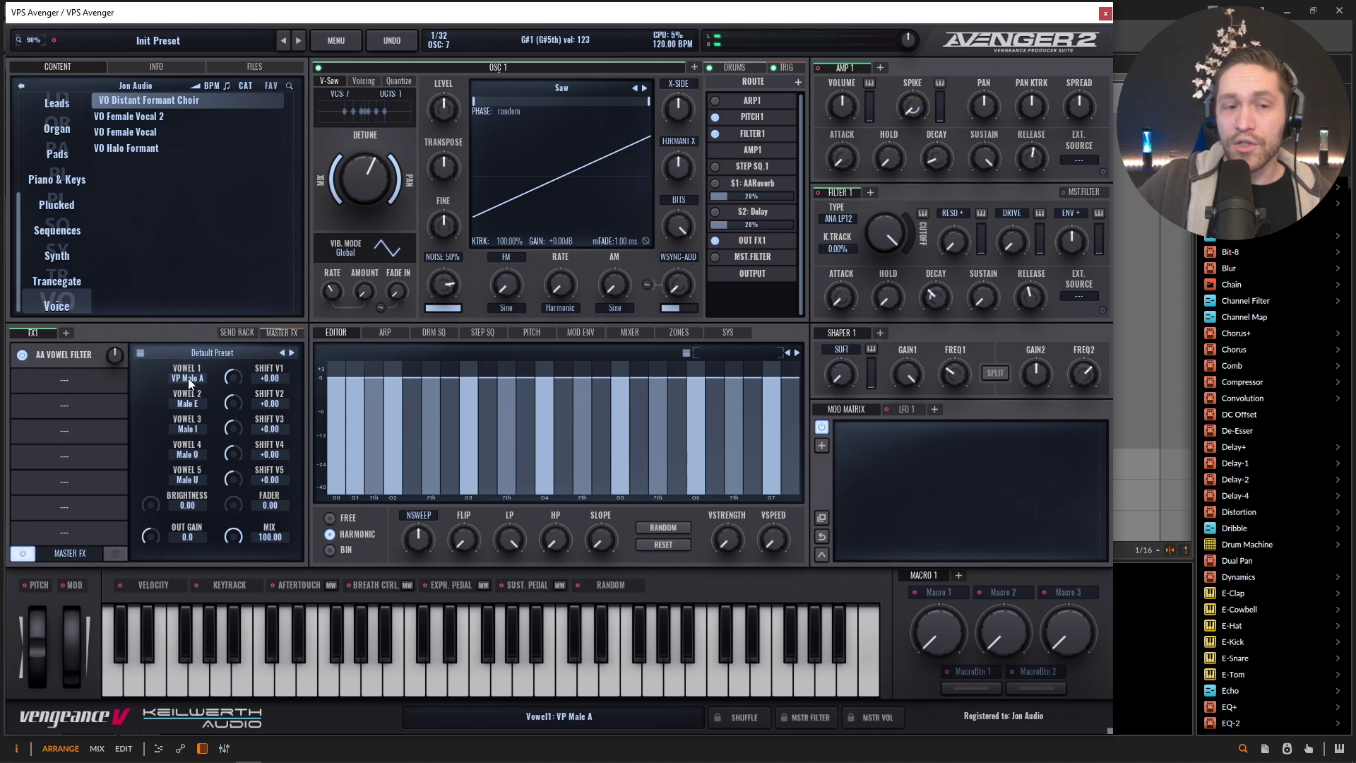
pyautogui.click(187, 379)
pyautogui.click(211, 436)
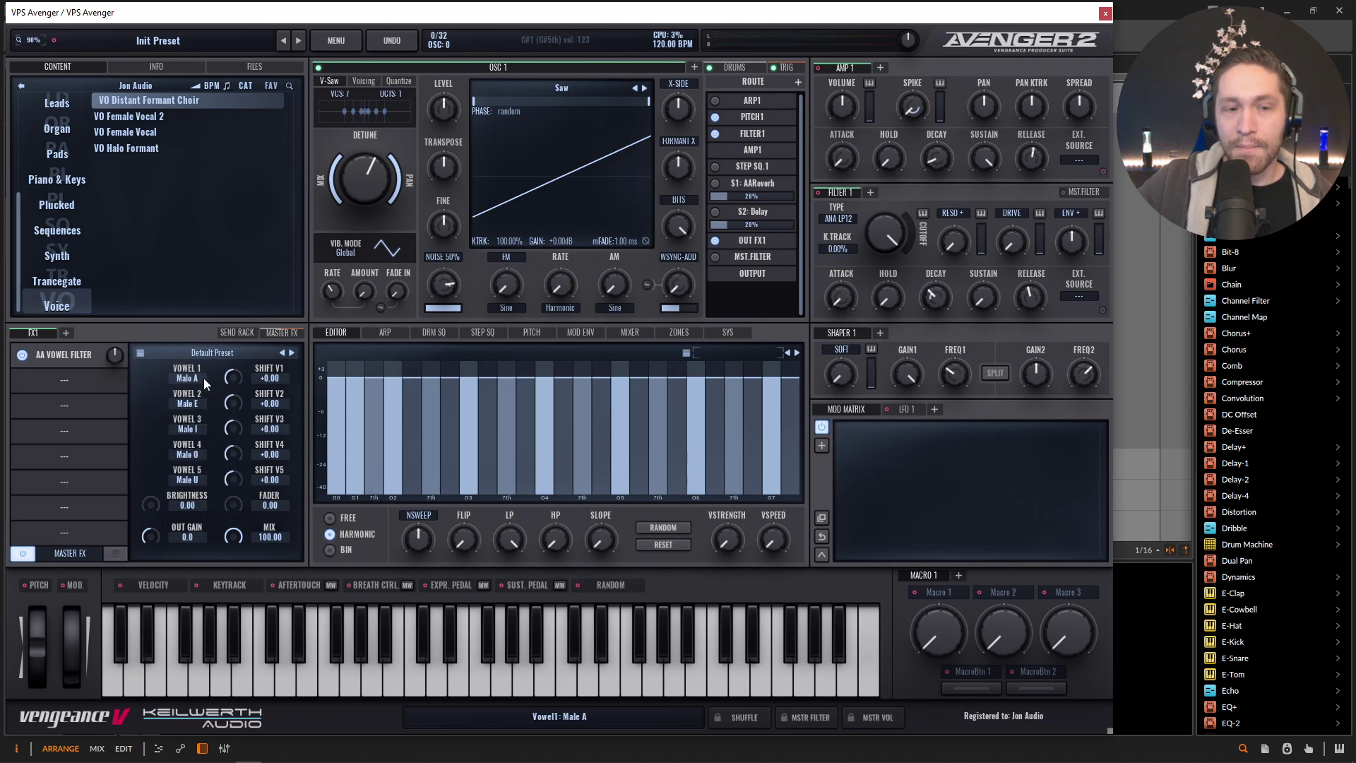
# Set the vowel filter's Vowel 2 to VP Male A, Fader to 16.67, Shift V1 to -47.78 and Shift V2 to -26.67.
pyautogui.click(190, 407)
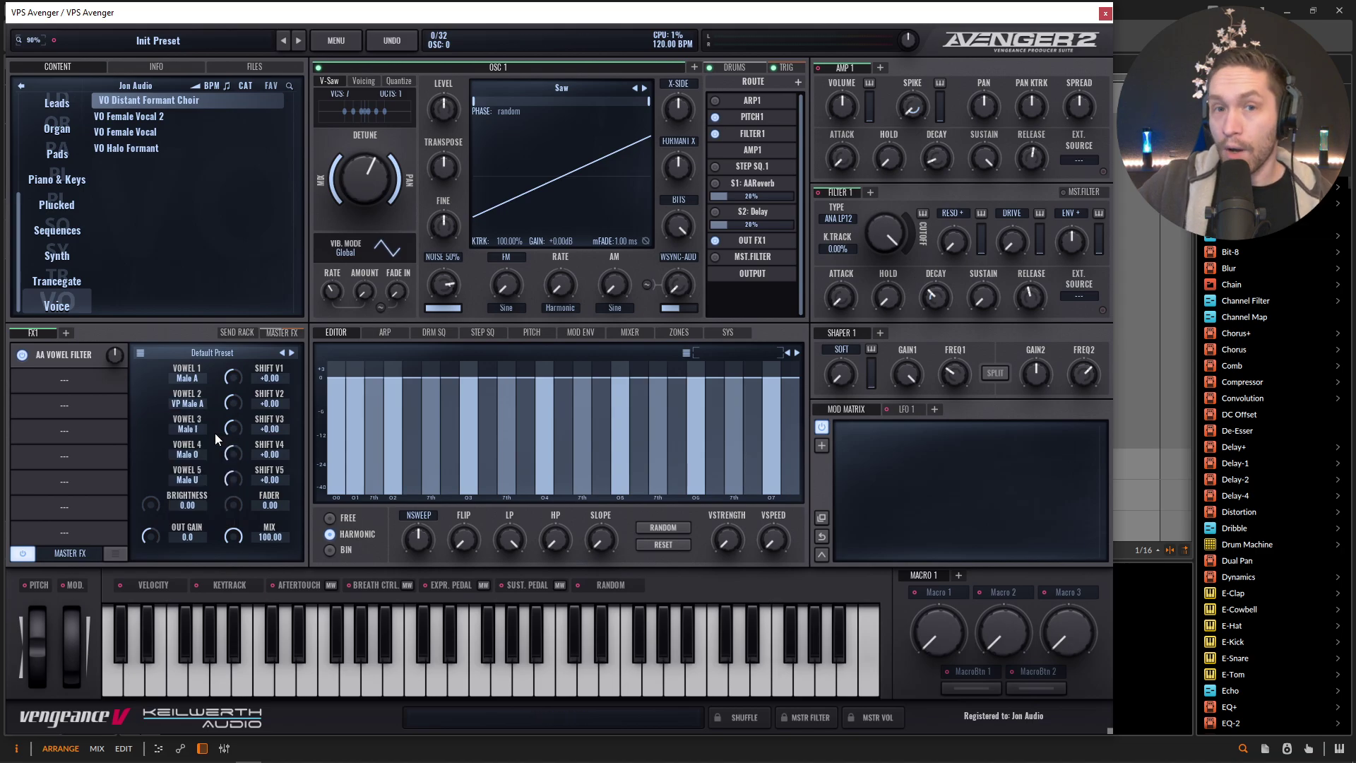
pyautogui.click(216, 434)
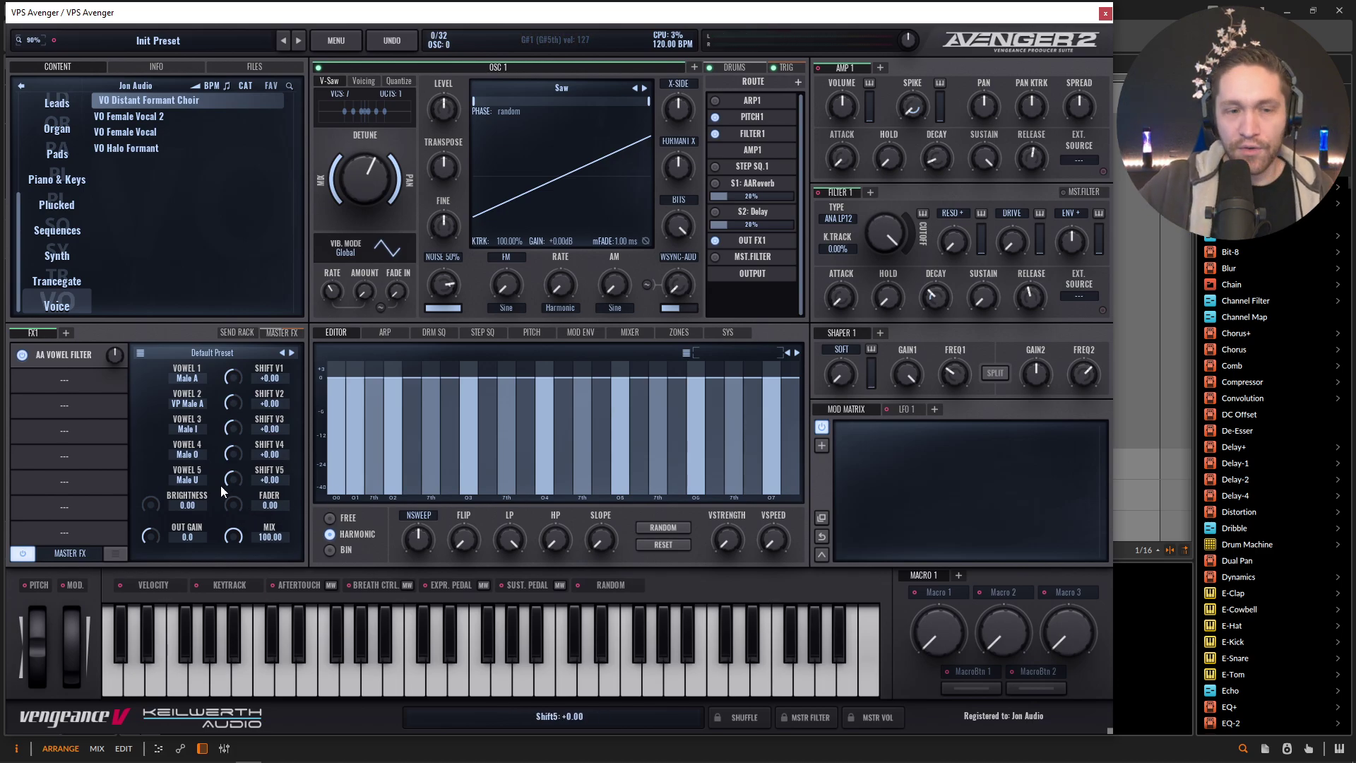
pyautogui.moveTo(231, 503); pyautogui.dragTo(230, 482)
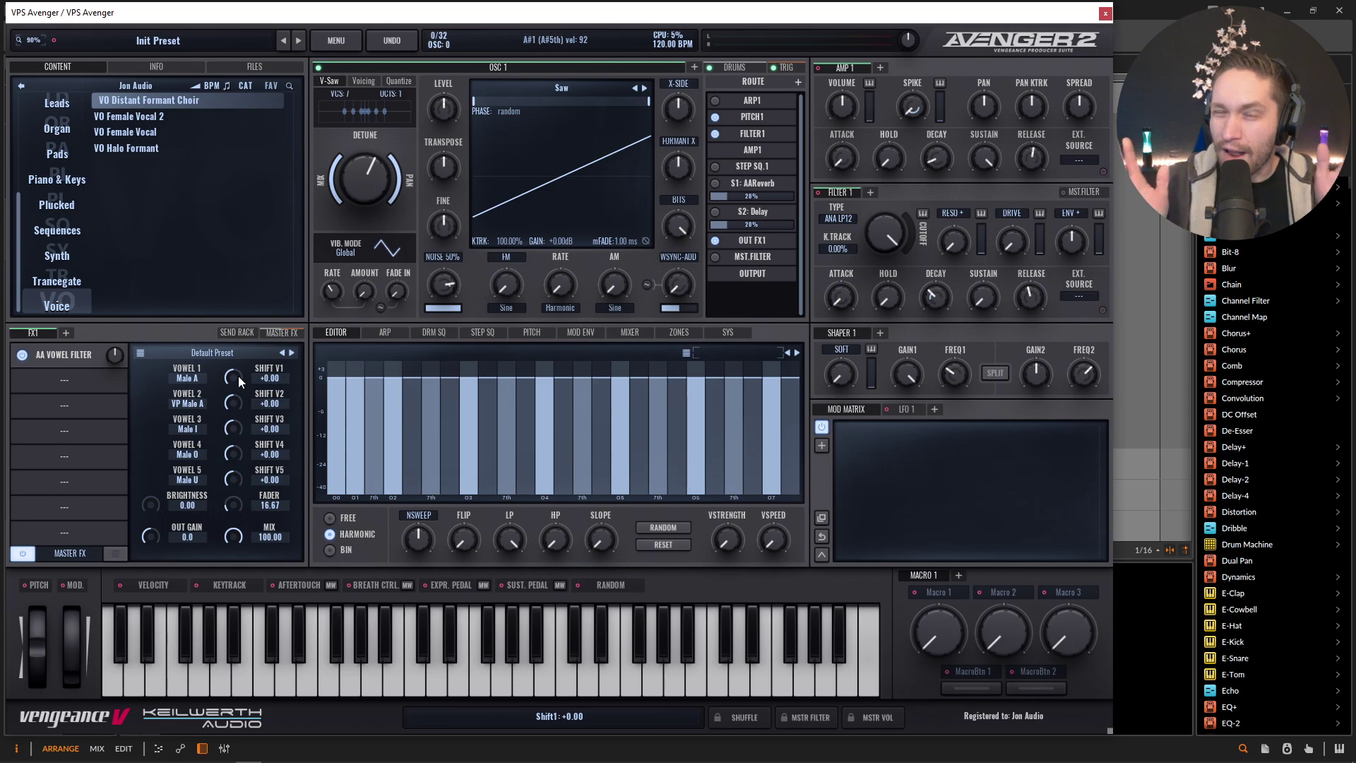
pyautogui.moveTo(233, 384)
pyautogui.mouseDown()
pyautogui.moveTo(234, 361)
pyautogui.moveTo(234, 422)
pyautogui.moveTo(234, 385)
pyautogui.moveTo(237, 396)
pyautogui.mouseUp()
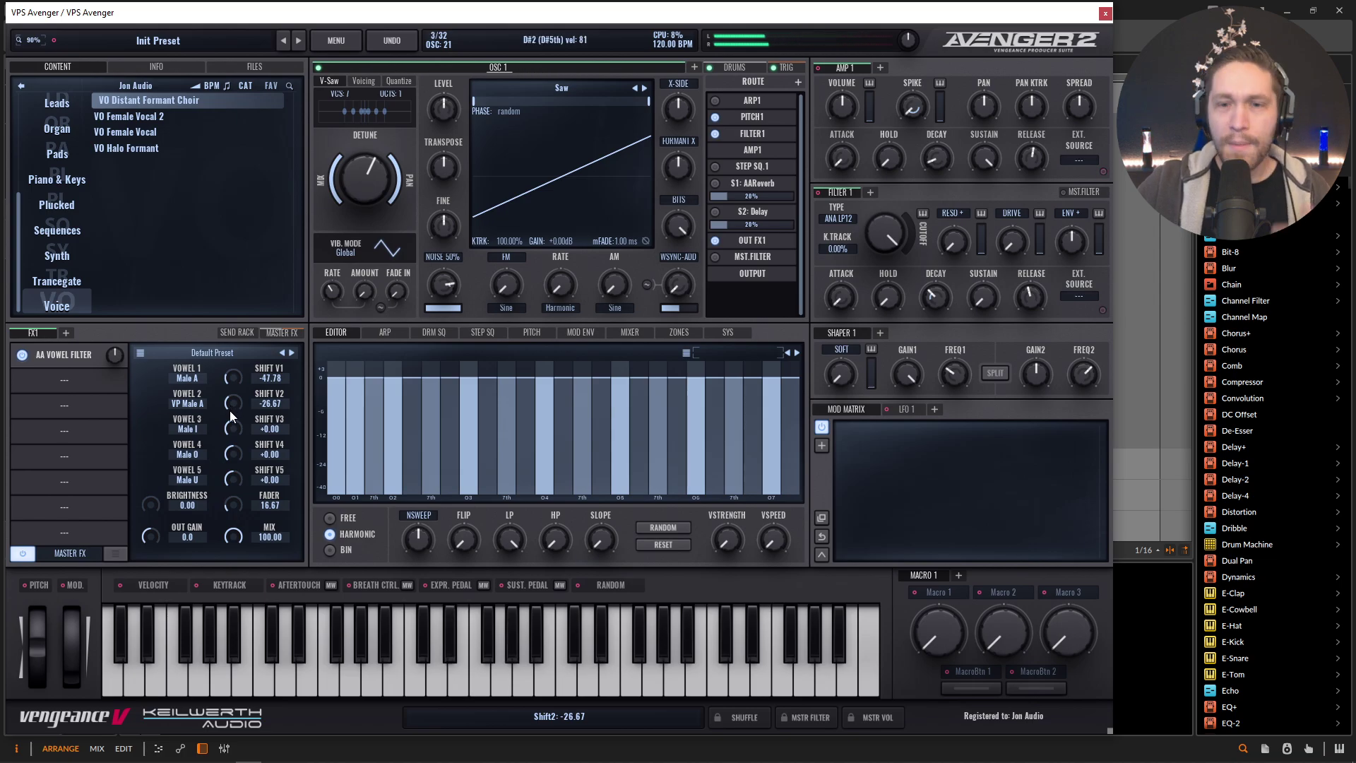
# Set the amp envelope's attack to 234.72 ms with an attack curve of 511.11%.
pyautogui.moveTo(685, 293)
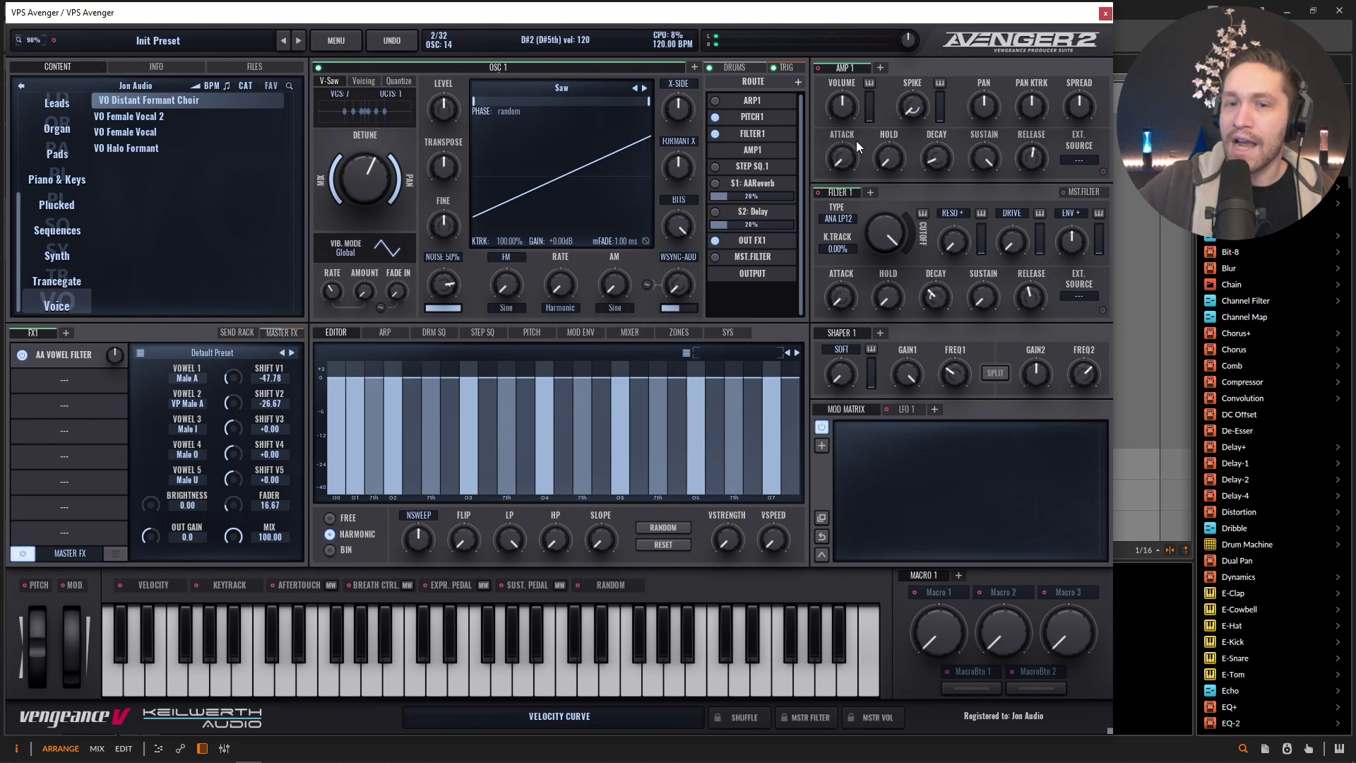
pyautogui.scroll(3, 843, 135)
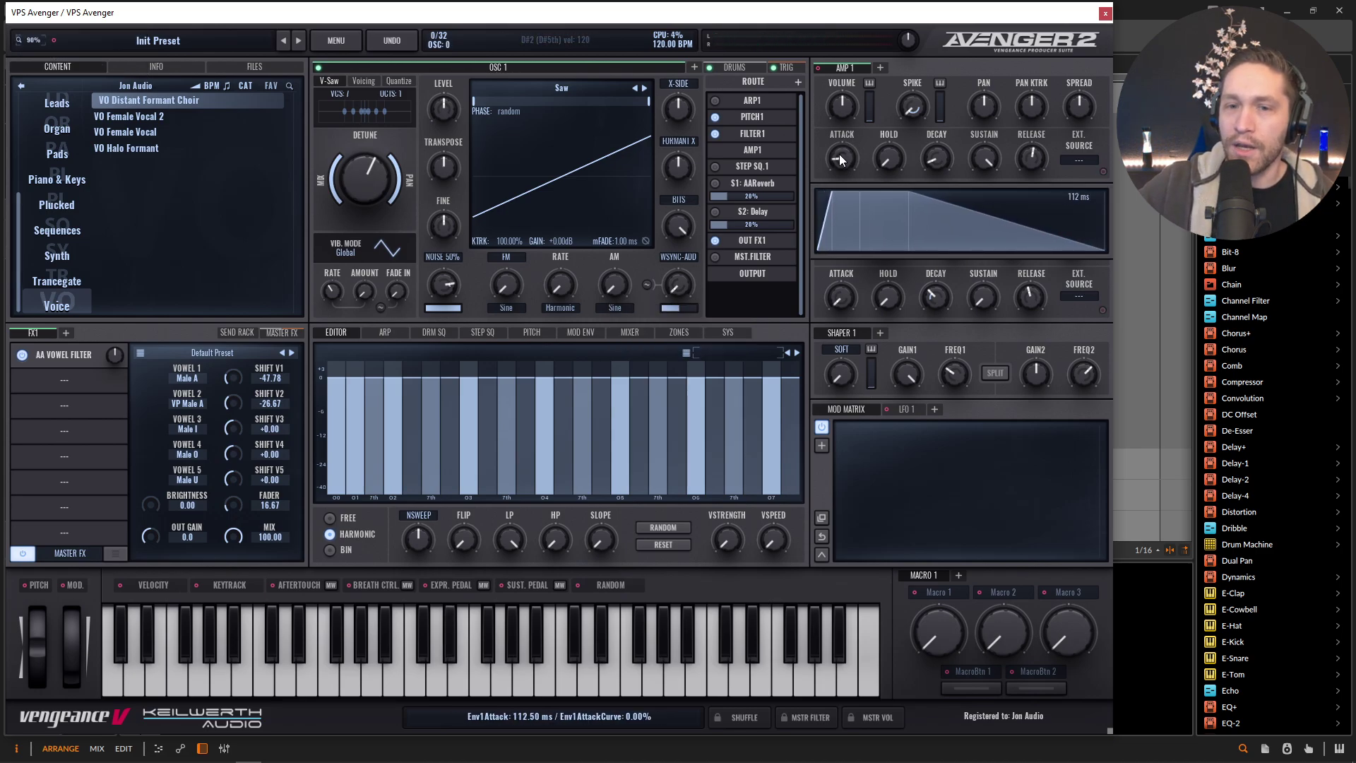
pyautogui.moveTo(839, 154); pyautogui.dragTo(839, 141)
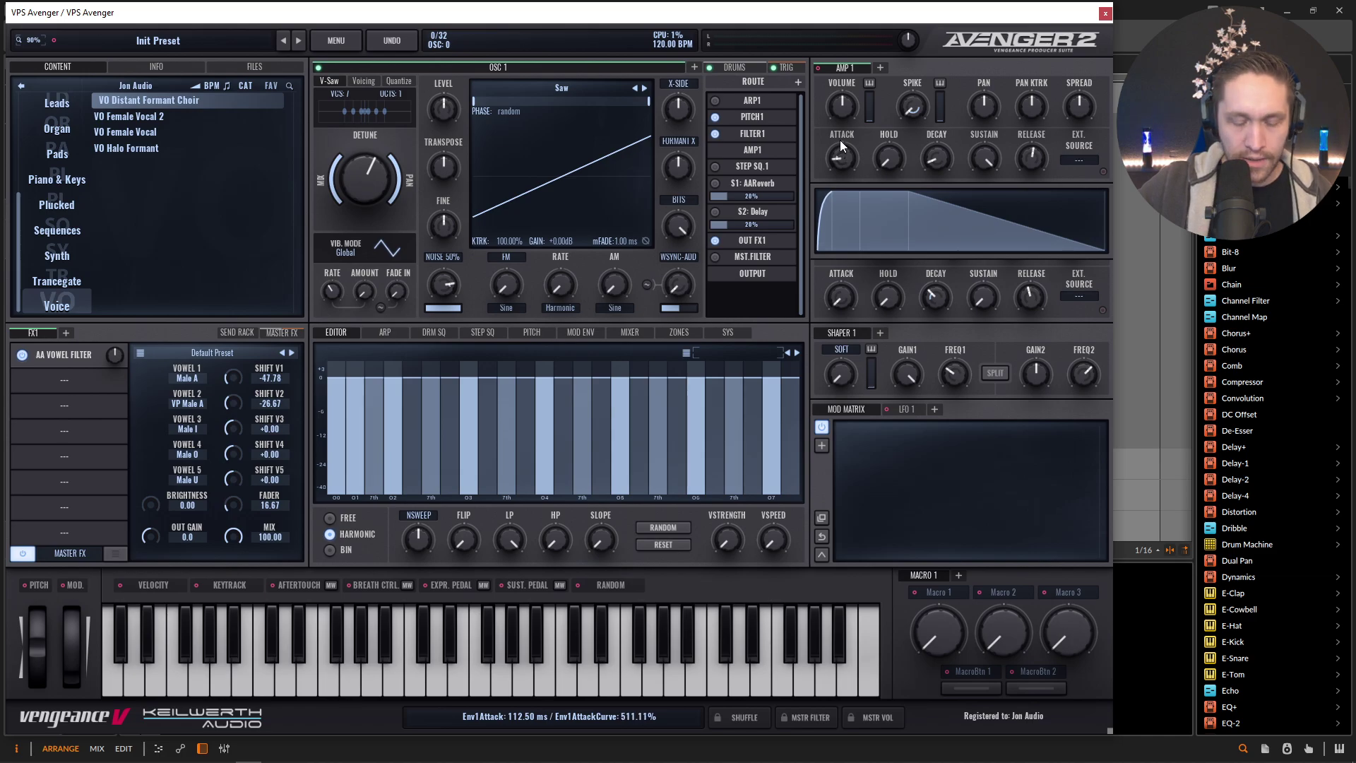
pyautogui.scroll(3, 845, 157)
pyautogui.scroll(1, 843, 157)
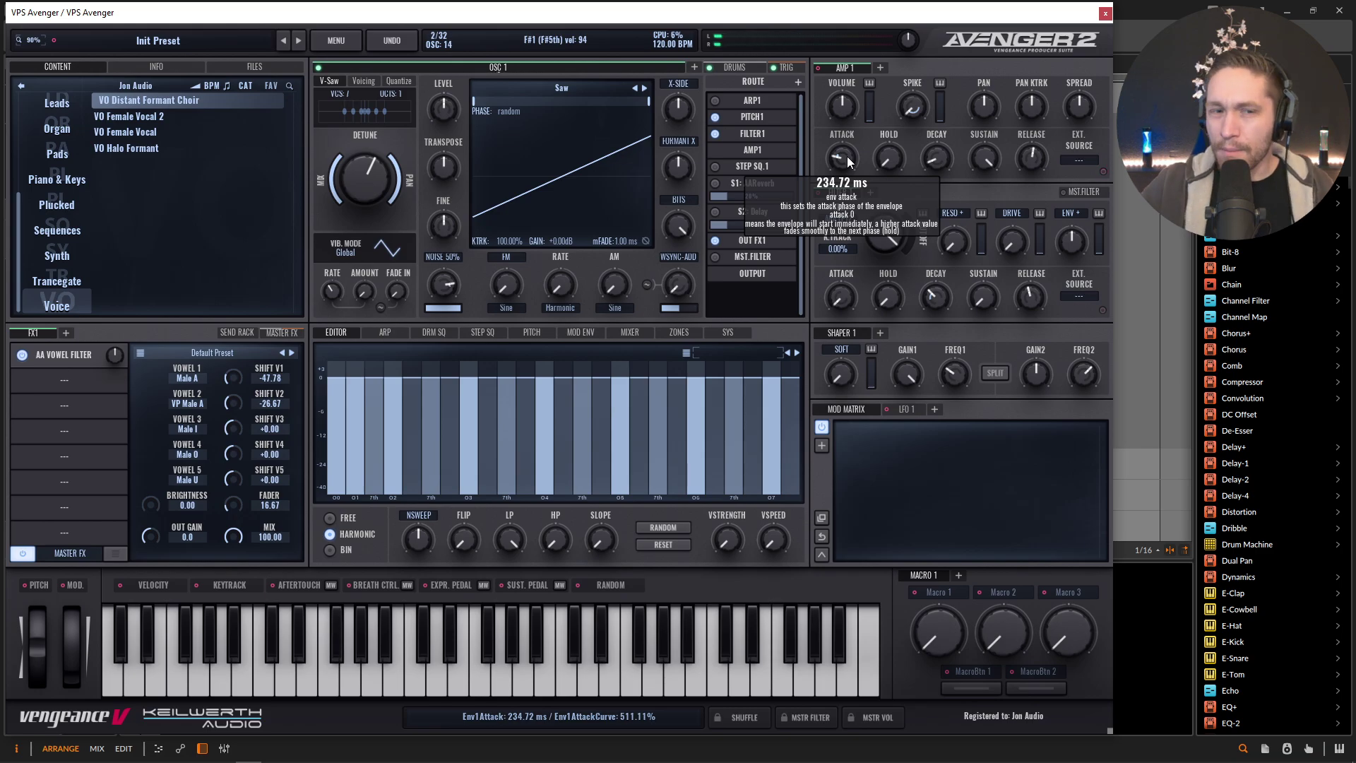
# Add a Delay and a Ruta Verb after the vowel filter, with the reverb's decay at 55.00 and mix at 17.78.
pyautogui.click(82, 380)
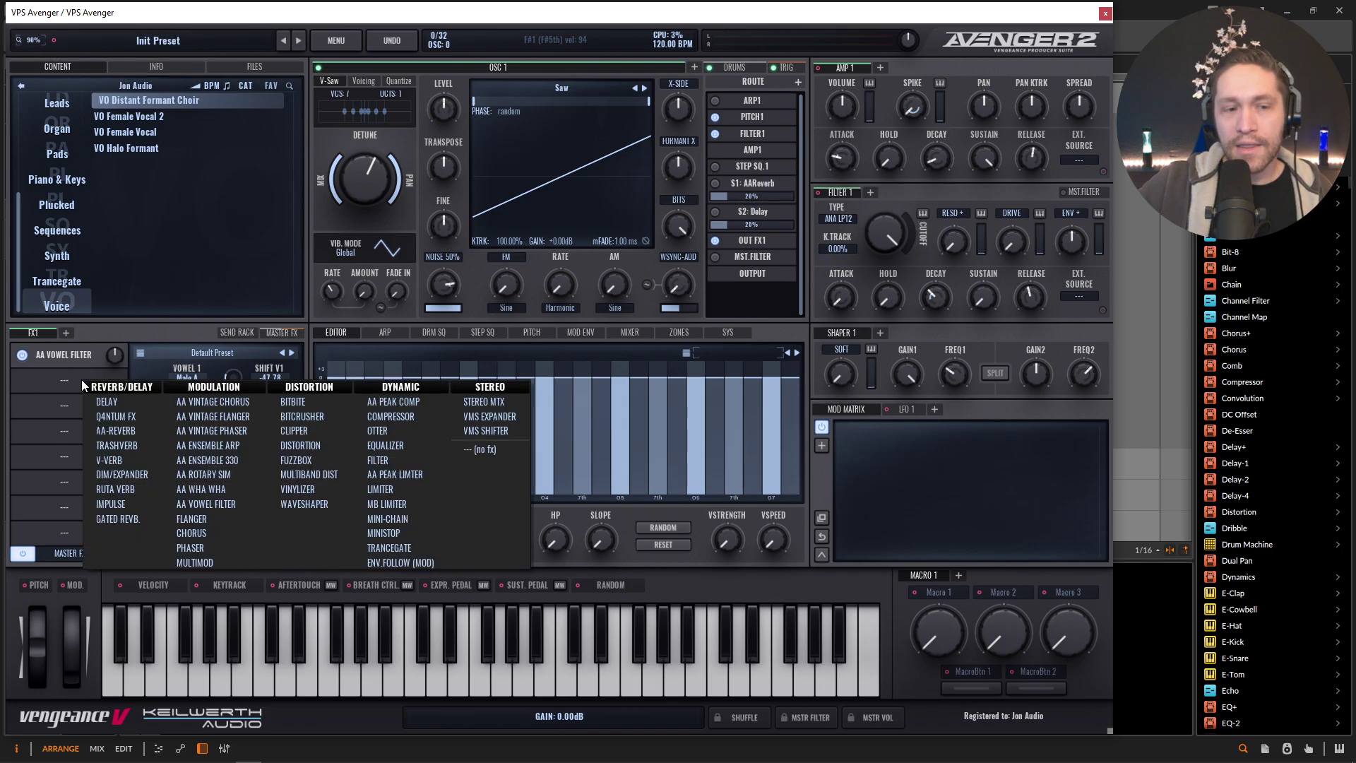
pyautogui.click(109, 400)
pyautogui.click(63, 406)
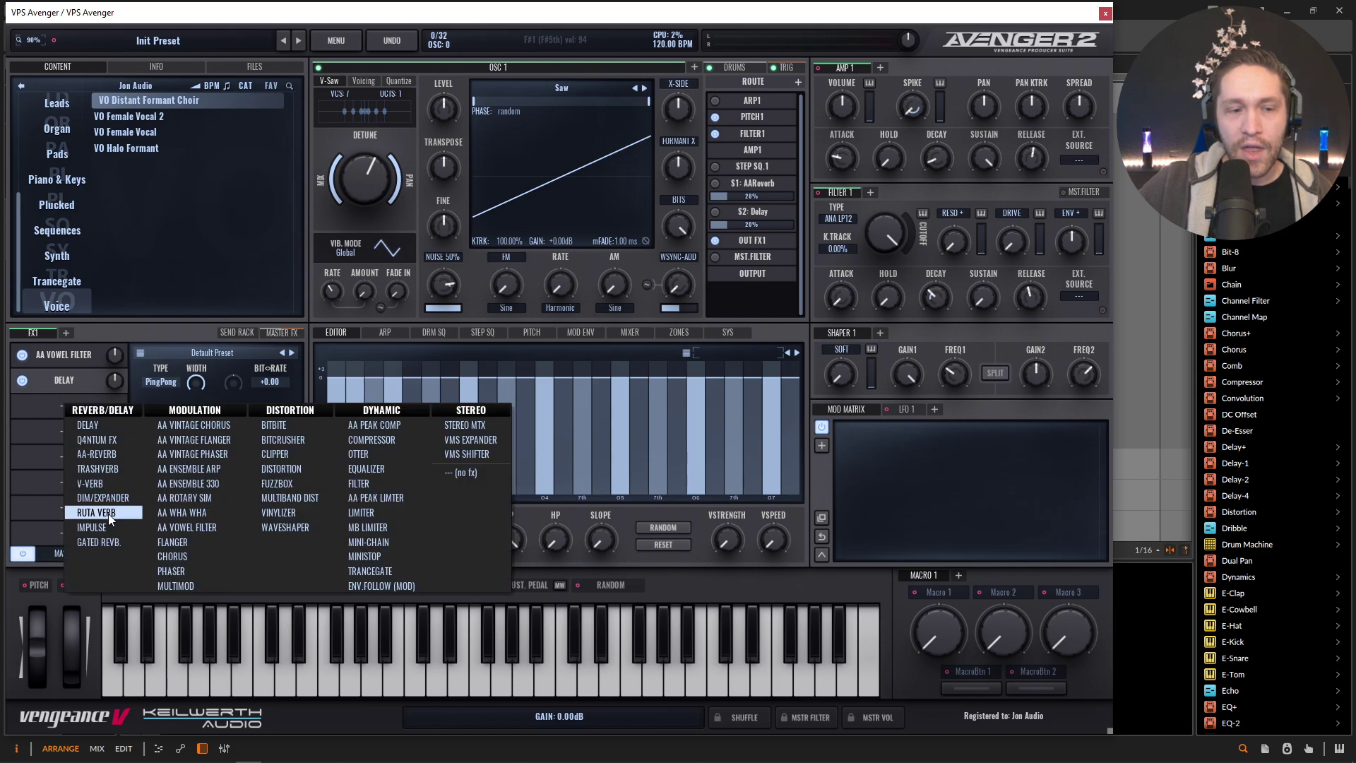
pyautogui.click(108, 514)
pyautogui.moveTo(238, 380); pyautogui.dragTo(235, 398)
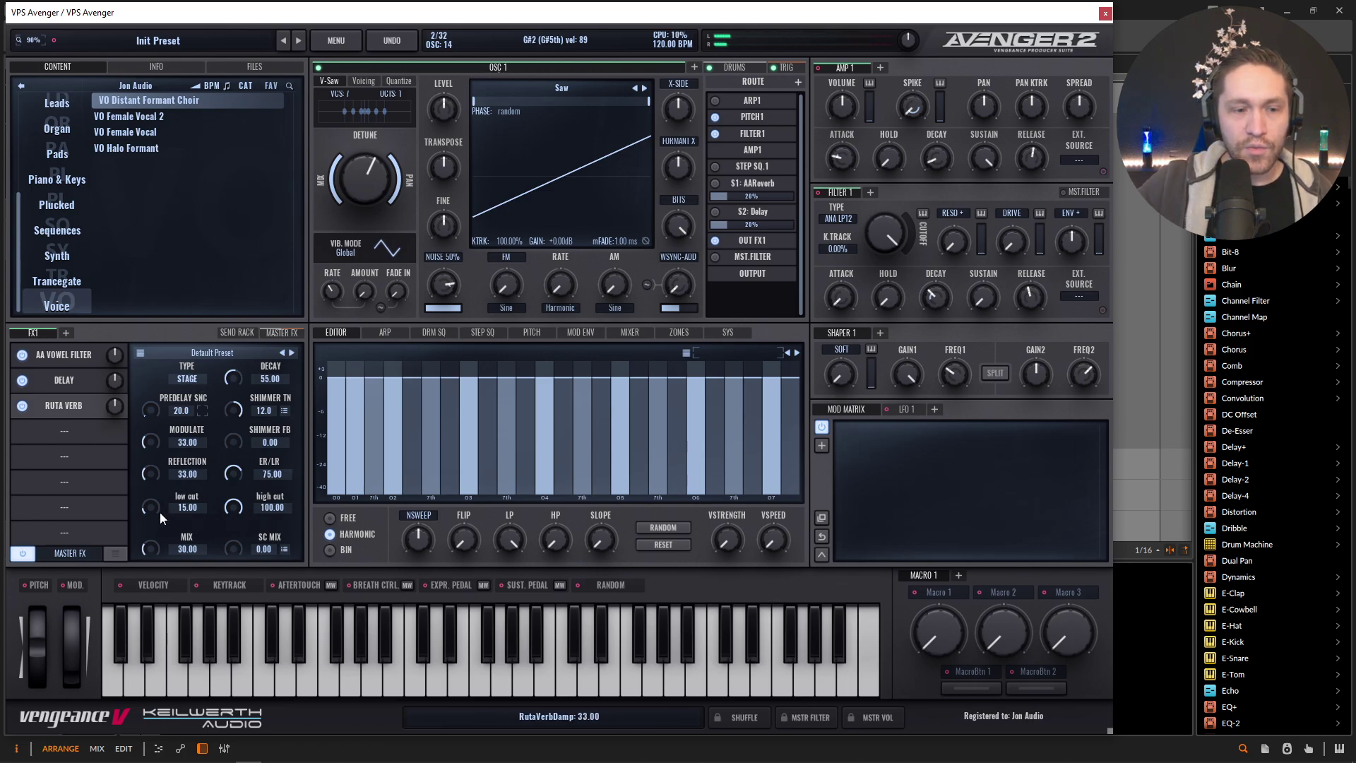
pyautogui.moveTo(155, 546); pyautogui.dragTo(153, 558)
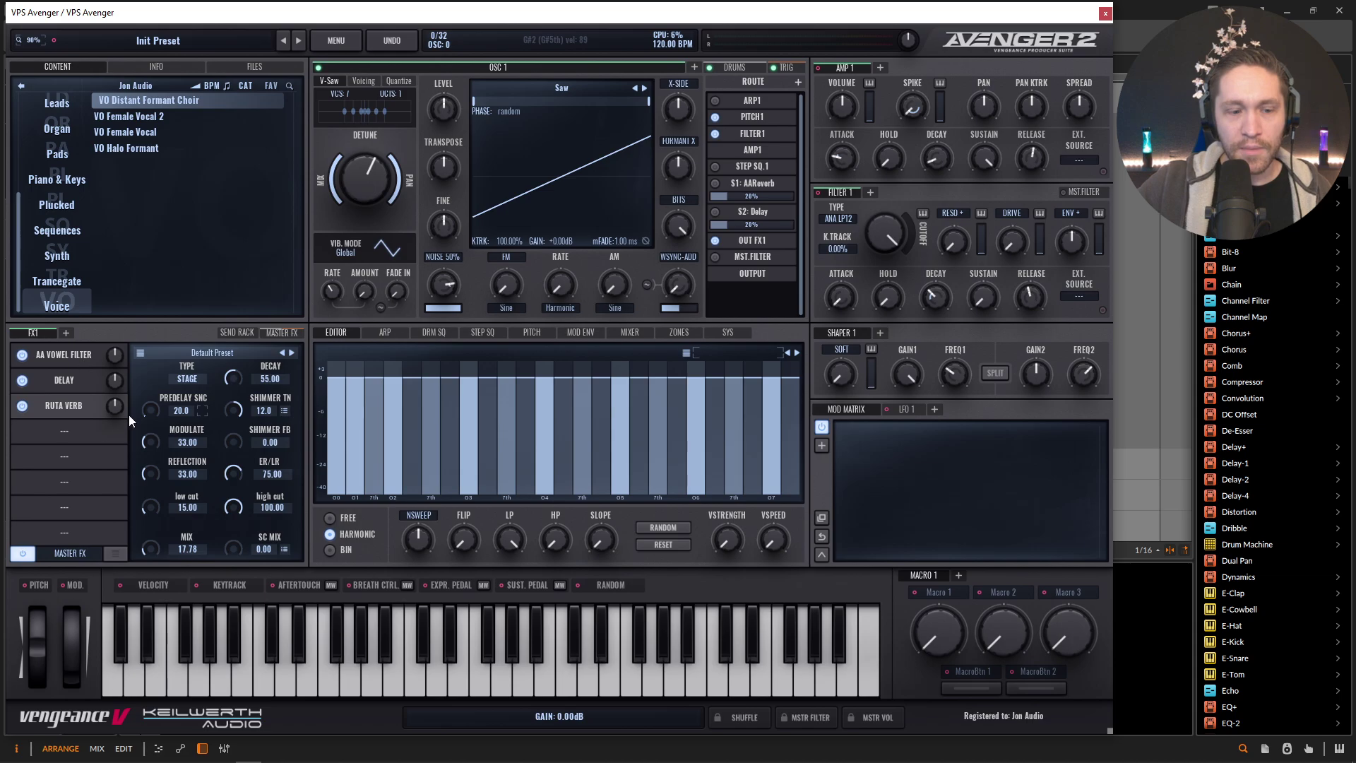
# Set the AA Vowel Filter's Brightness to 3.33, Vowel 1 to VP Female A and Vowel 2 to Male O.
pyautogui.click(74, 358)
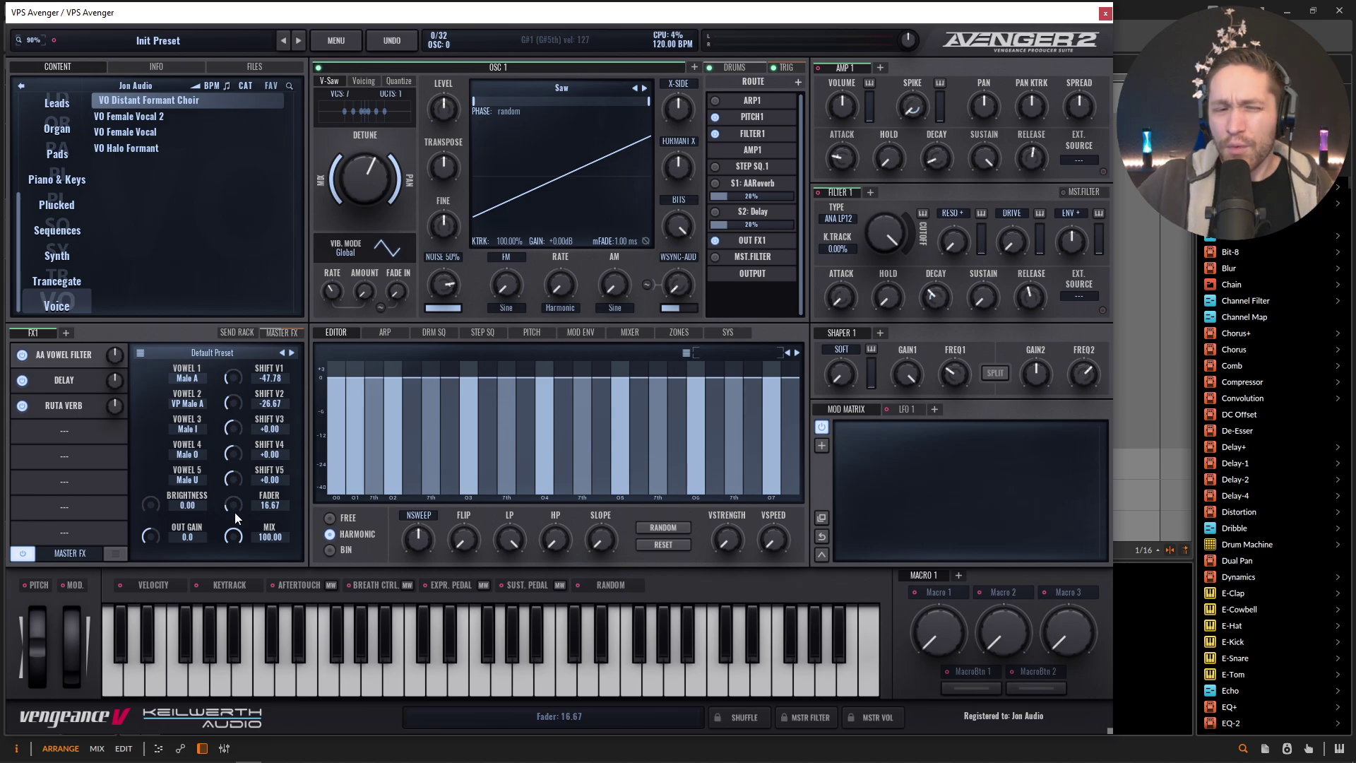
pyautogui.moveTo(151, 504)
pyautogui.mouseDown()
pyautogui.moveTo(150, 484)
pyautogui.moveTo(150, 510)
pyautogui.mouseUp()
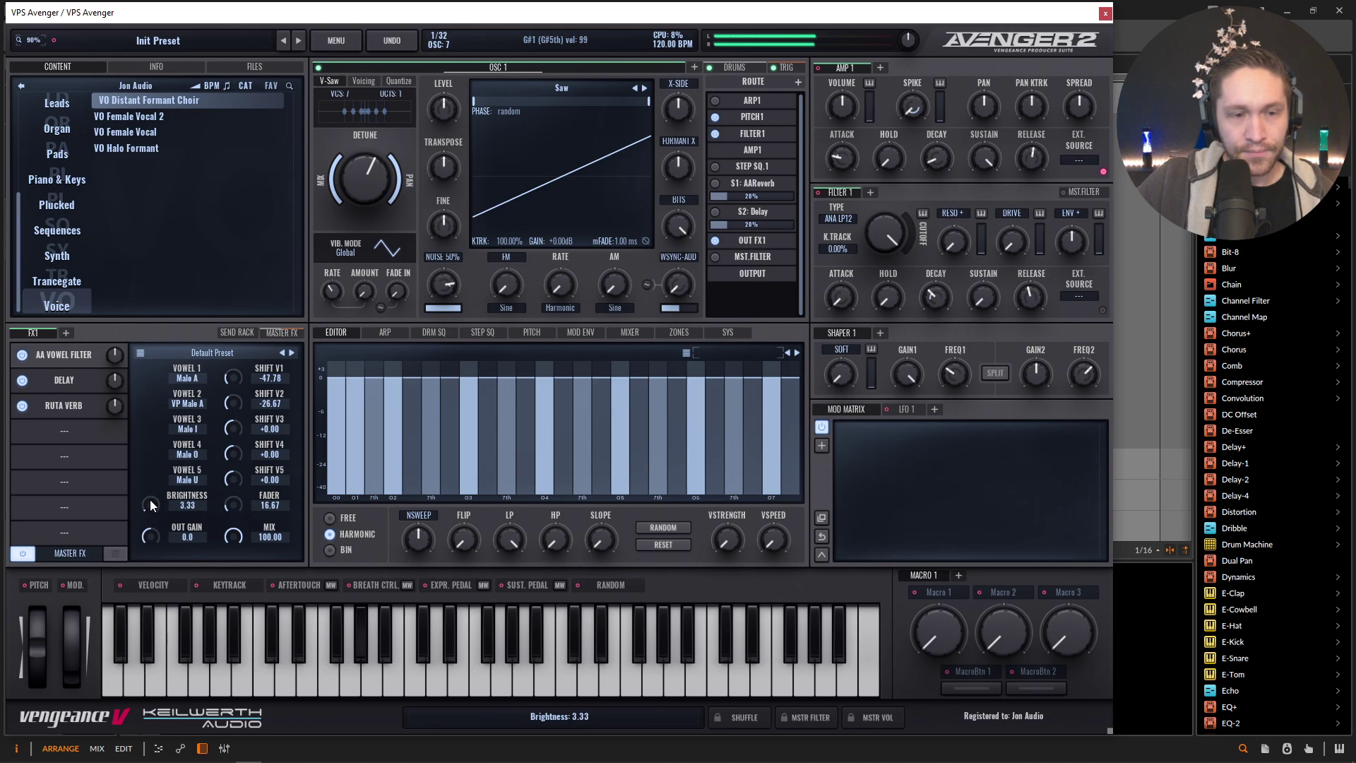
pyautogui.click(201, 380)
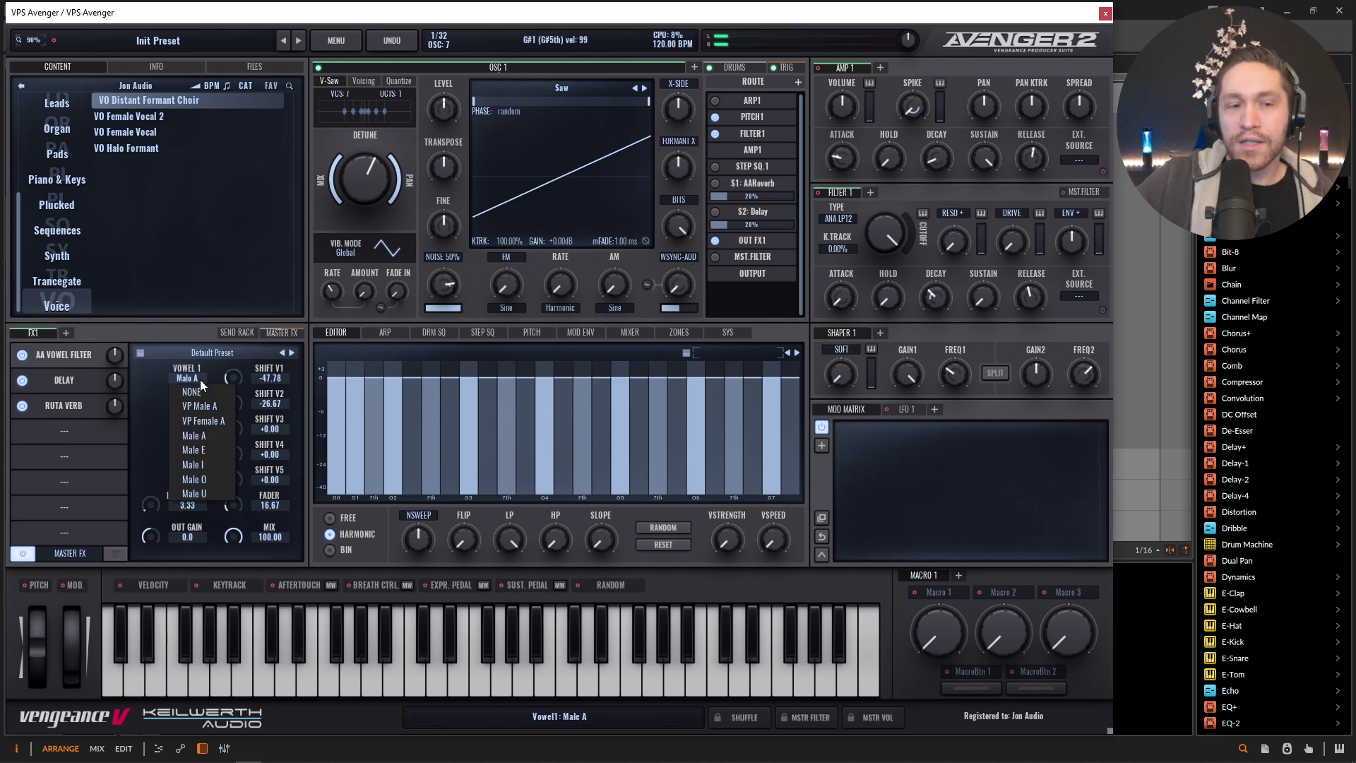
pyautogui.click(203, 421)
pyautogui.click(194, 405)
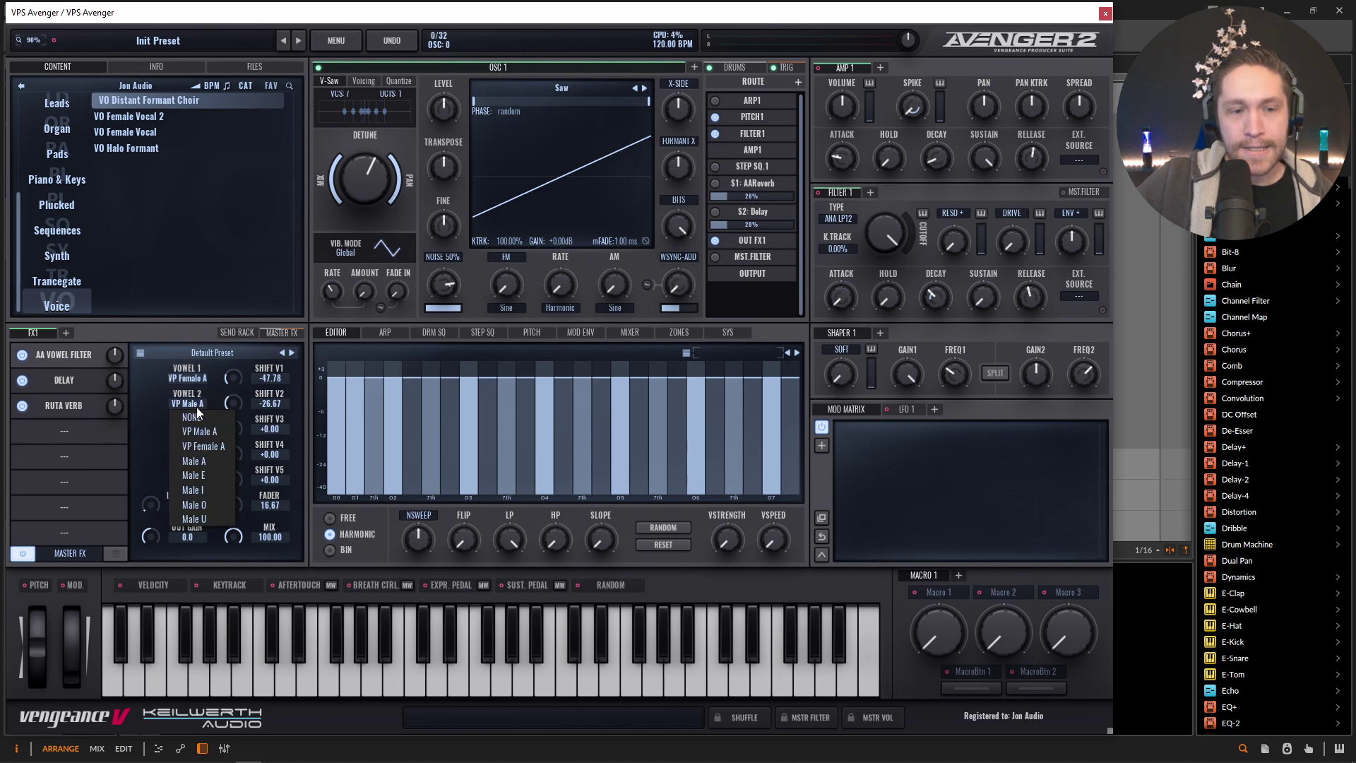
pyautogui.click(194, 505)
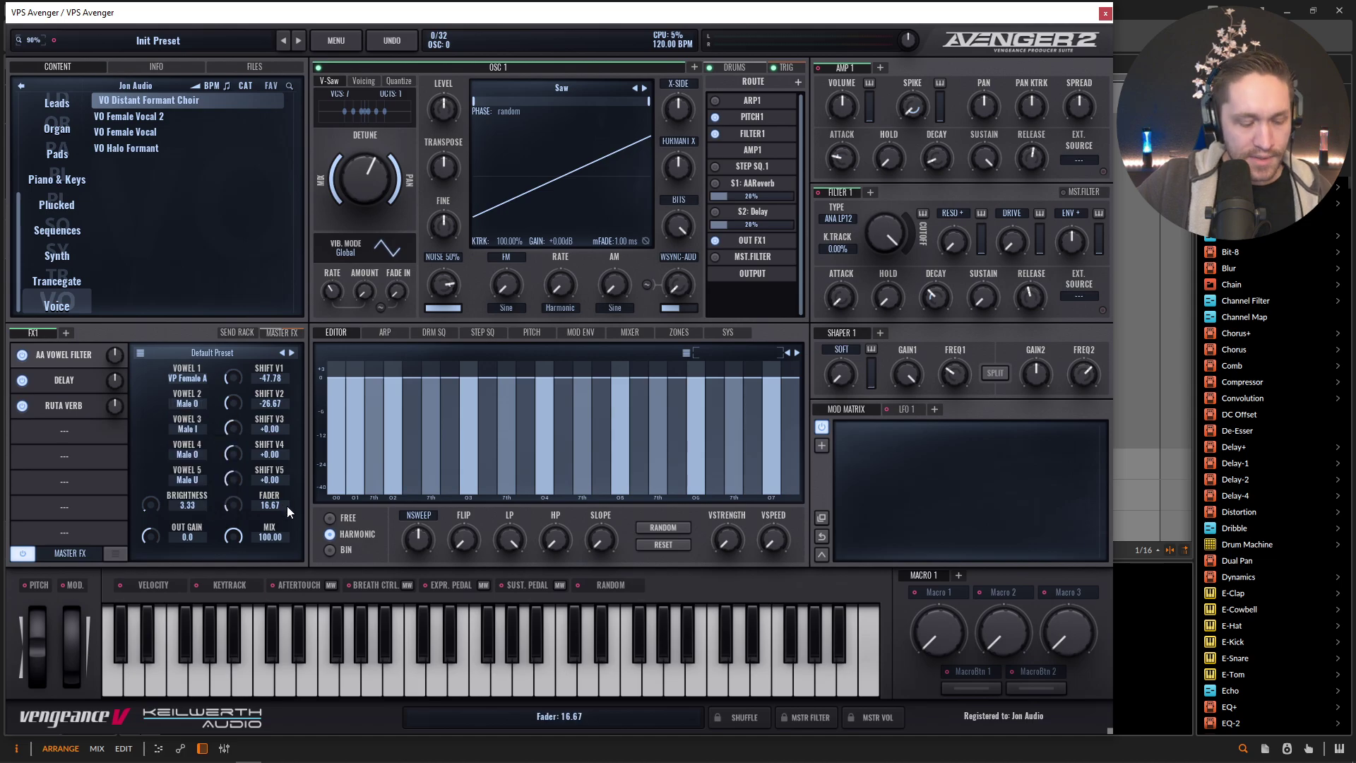
# Set the vowel filter's Fader to 19.44 and Out Gain to -4.0, and reduce OSC 1's noise volume to 0%.
pyautogui.moveTo(237, 508)
pyautogui.mouseDown()
pyautogui.moveTo(239, 522)
pyautogui.moveTo(232, 487)
pyautogui.moveTo(234, 527)
pyautogui.mouseUp()
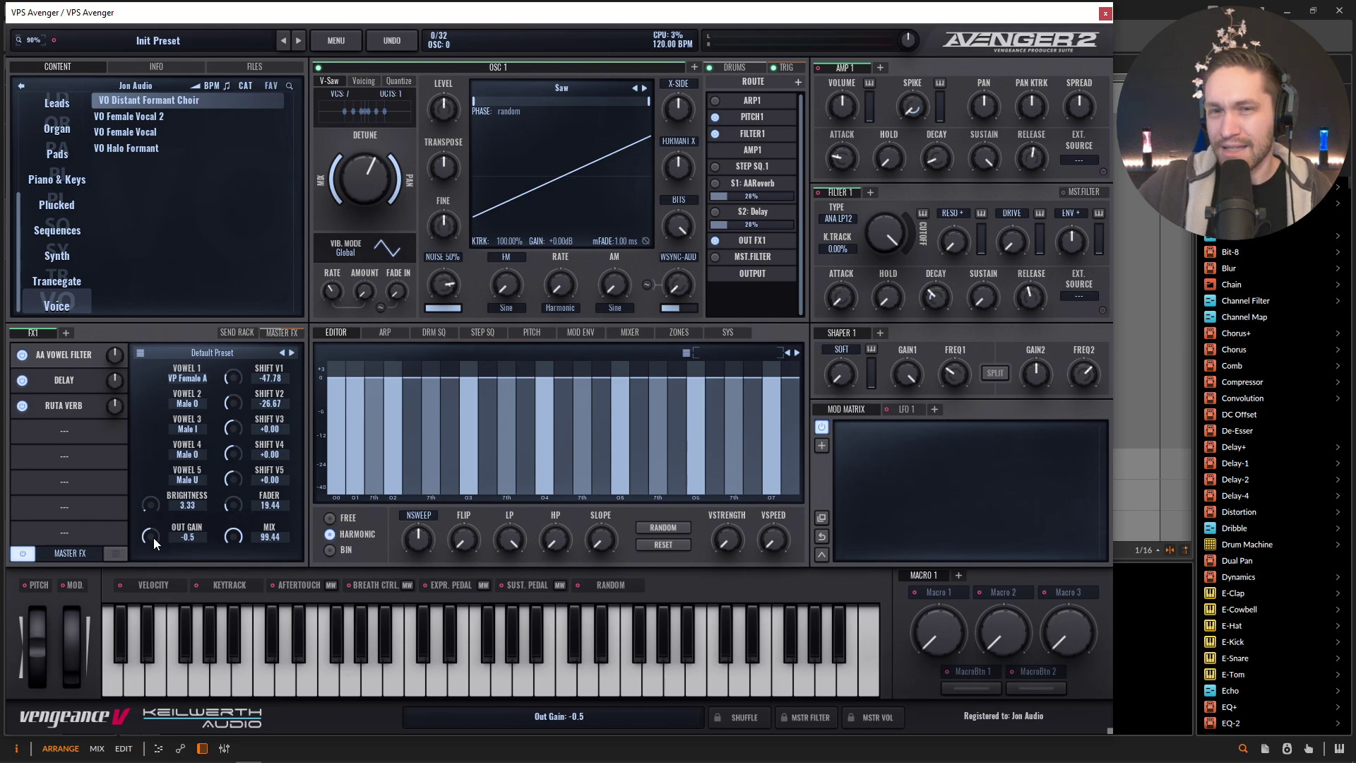
pyautogui.moveTo(153, 538); pyautogui.dragTo(156, 546)
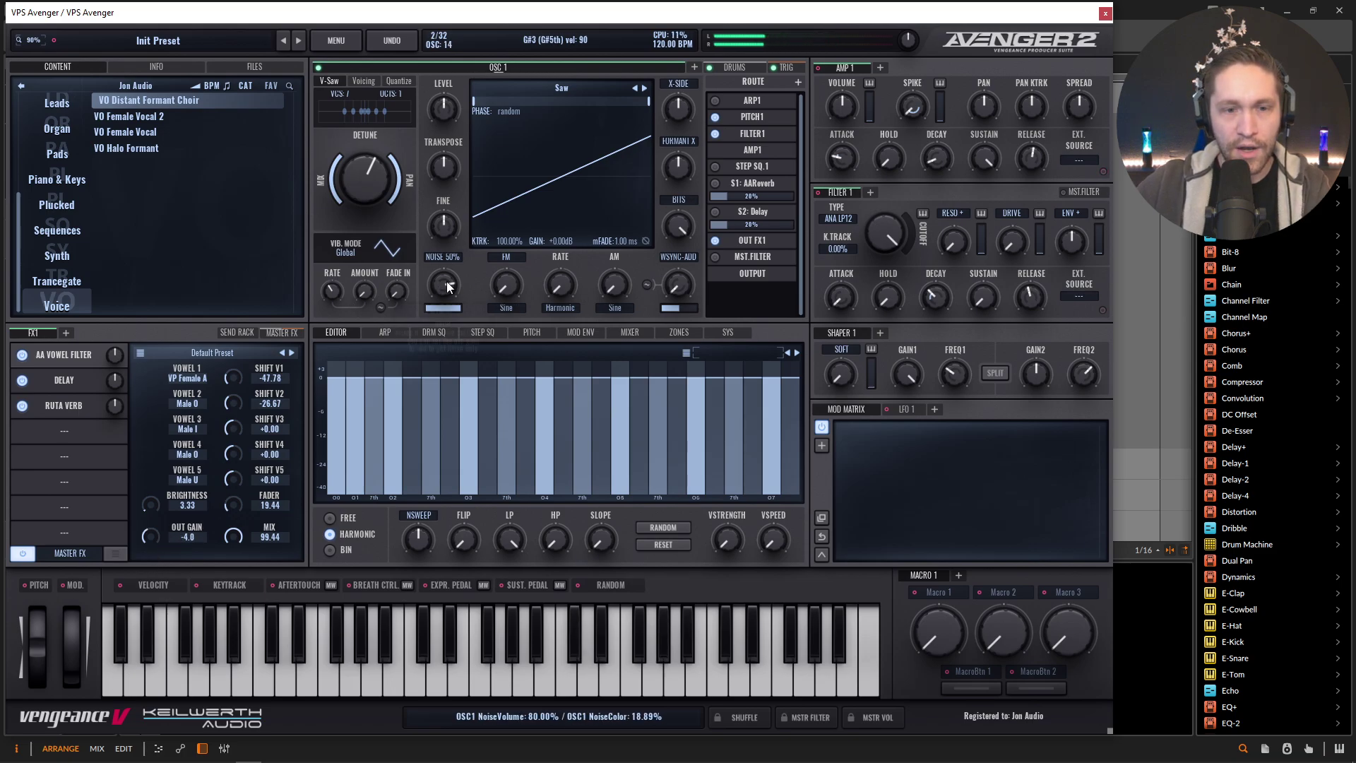
pyautogui.moveTo(447, 285); pyautogui.dragTo(455, 416)
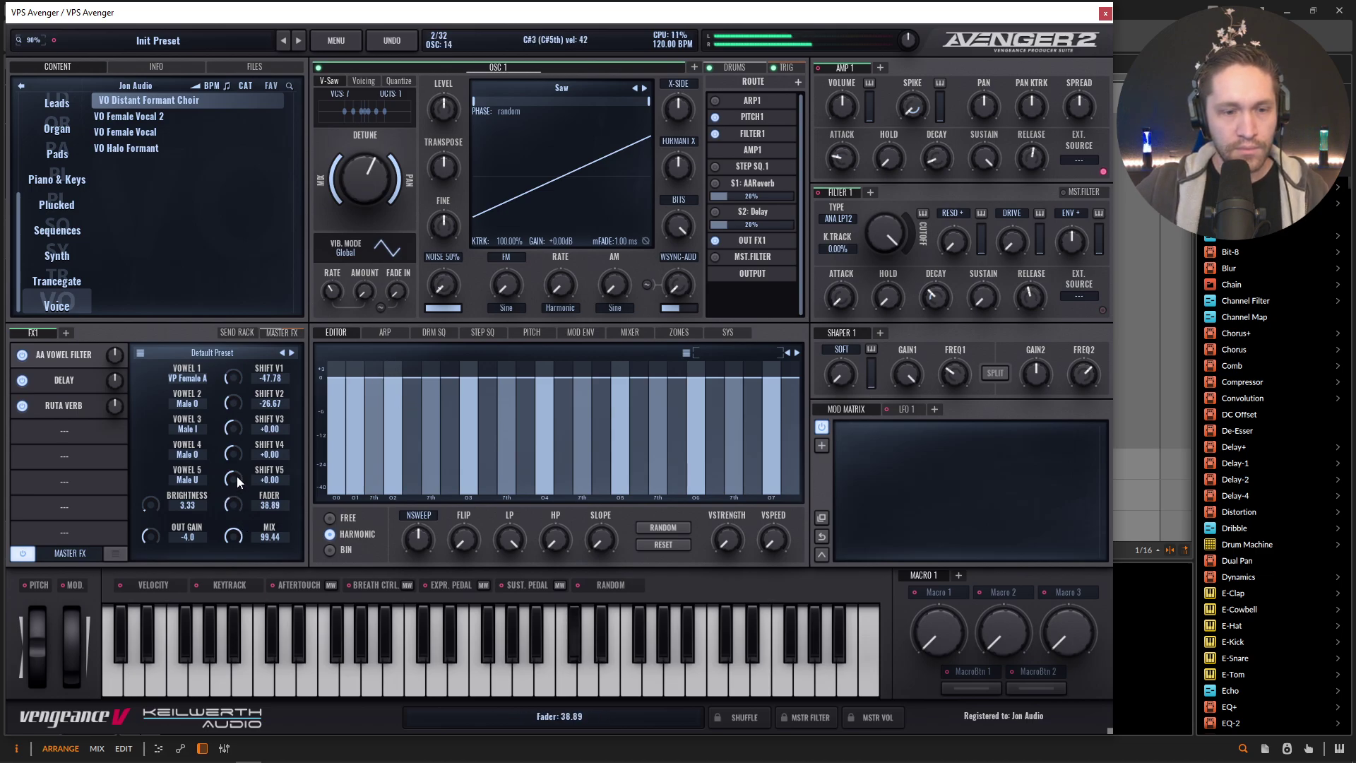
# Set the vowel filter's Shift V1 to +63.33, Shift V2 to -7.78, Fader to 10.00 and Mix to 100.00.
pyautogui.scroll(-5, 236, 498)
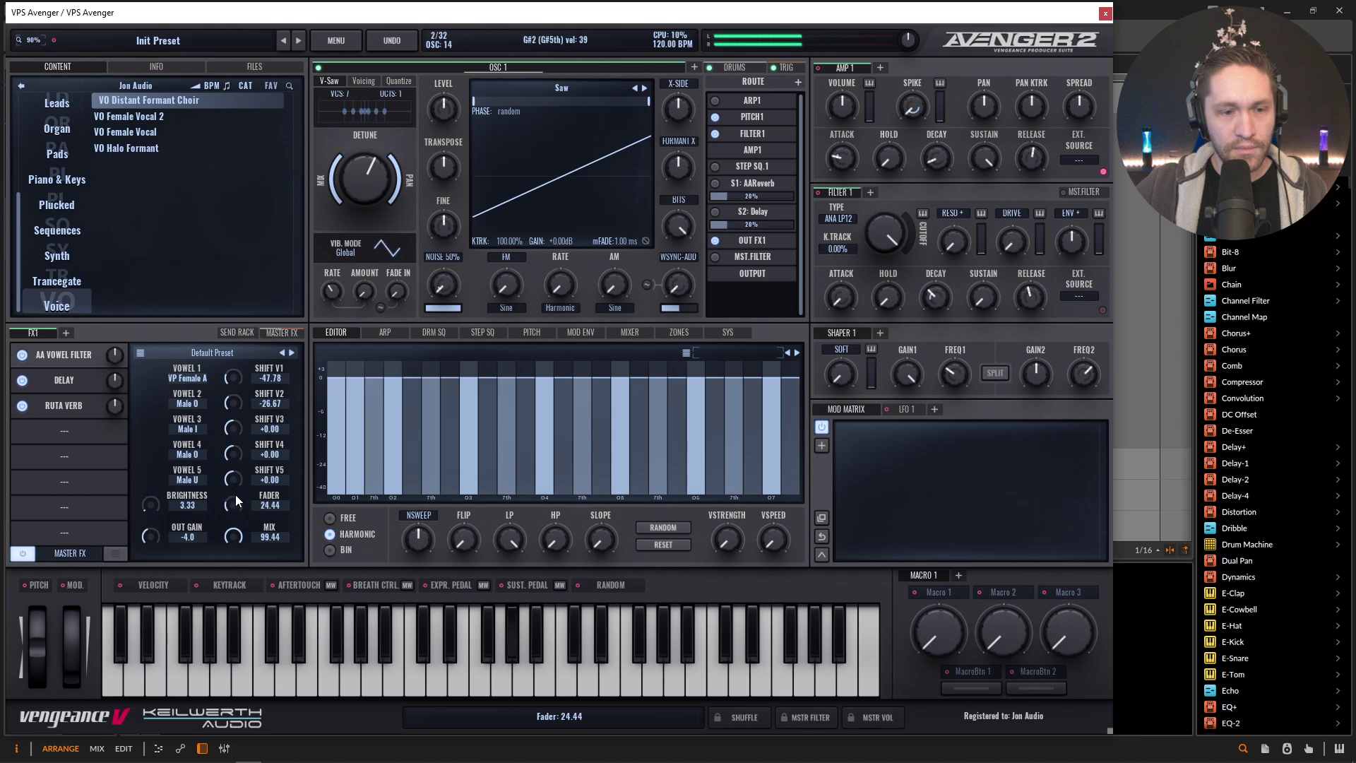
pyautogui.moveTo(237, 373); pyautogui.dragTo(241, 330)
pyautogui.moveTo(234, 504); pyautogui.dragTo(237, 522)
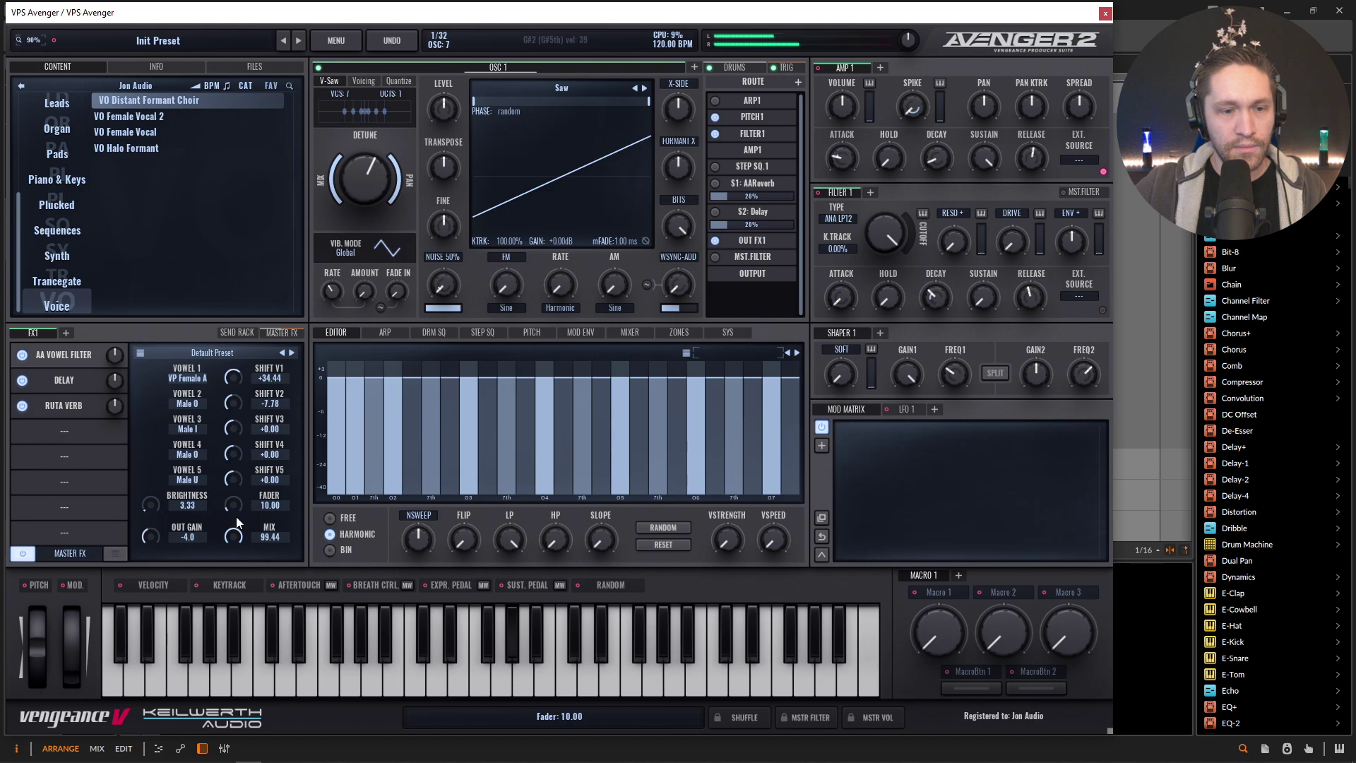
pyautogui.moveTo(237, 380); pyautogui.dragTo(237, 362)
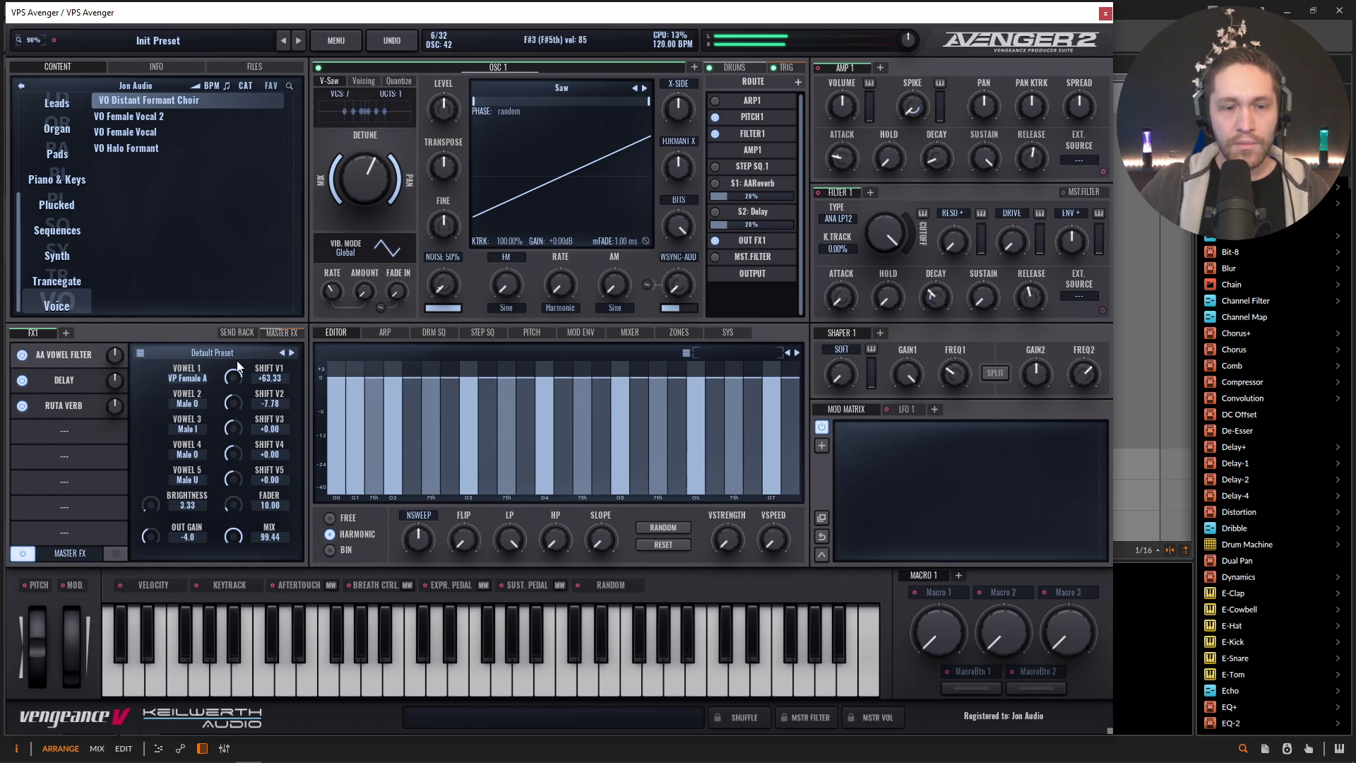
pyautogui.moveTo(234, 540); pyautogui.dragTo(233, 535)
pyautogui.moveTo(236, 501)
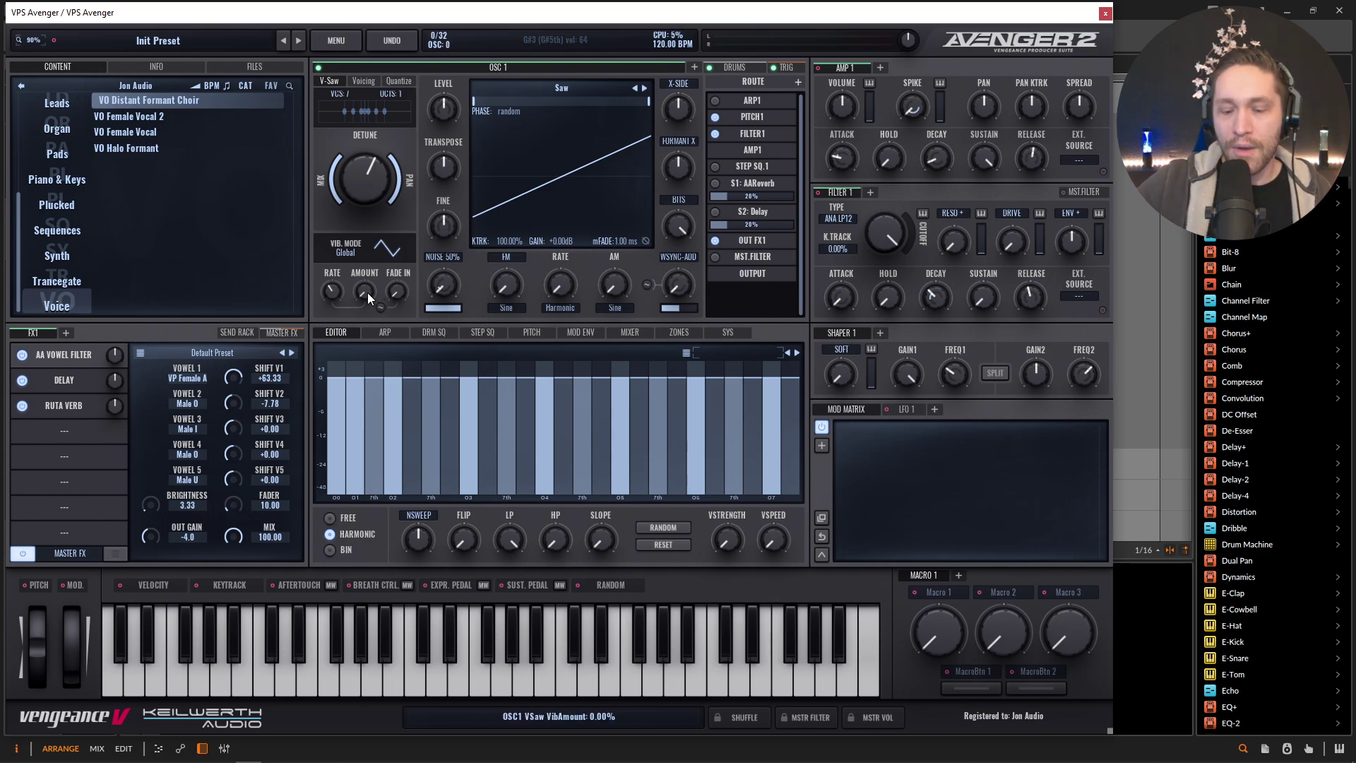
# Add V-Saw vibrato to OSC 1 with a moderate amount and a fade-in of about 415 ms.
pyautogui.moveTo(373, 293); pyautogui.dragTo(353, 253)
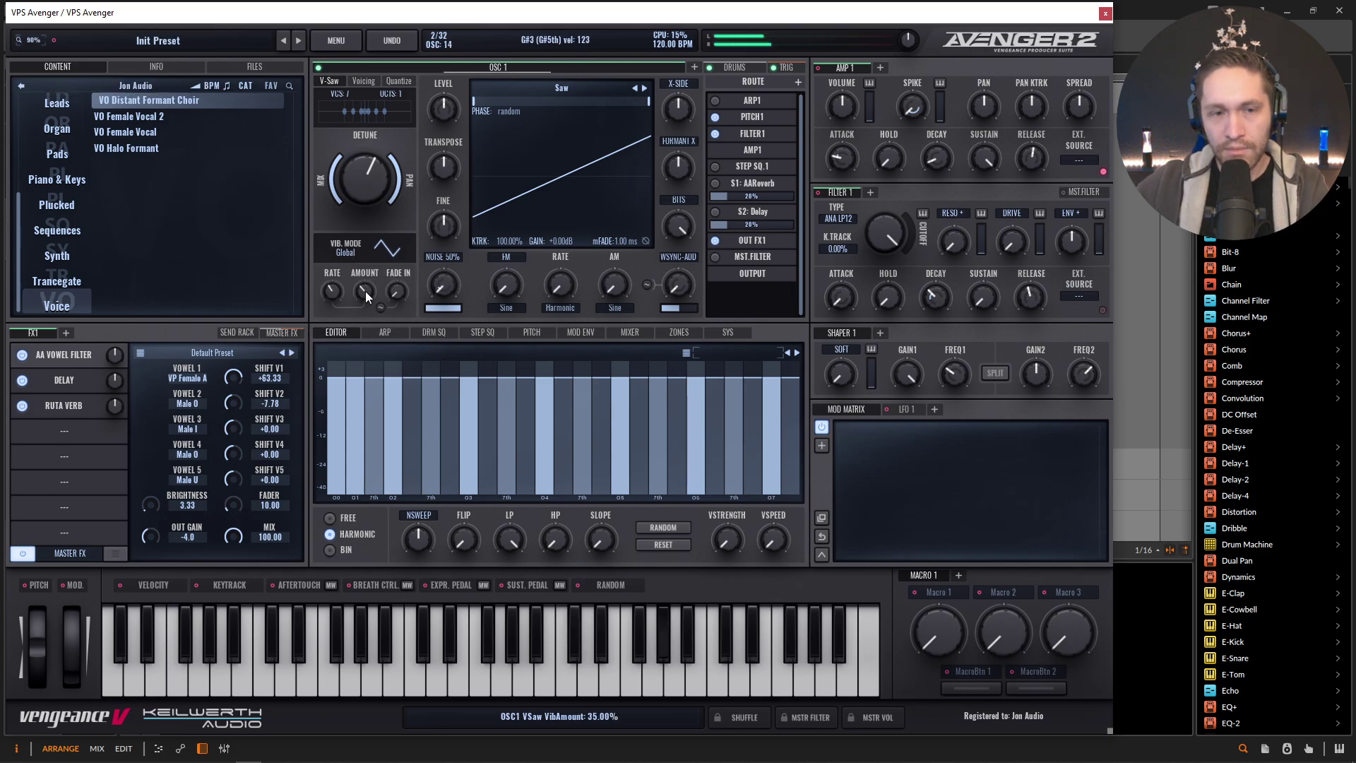
pyautogui.scroll(1, 366, 289)
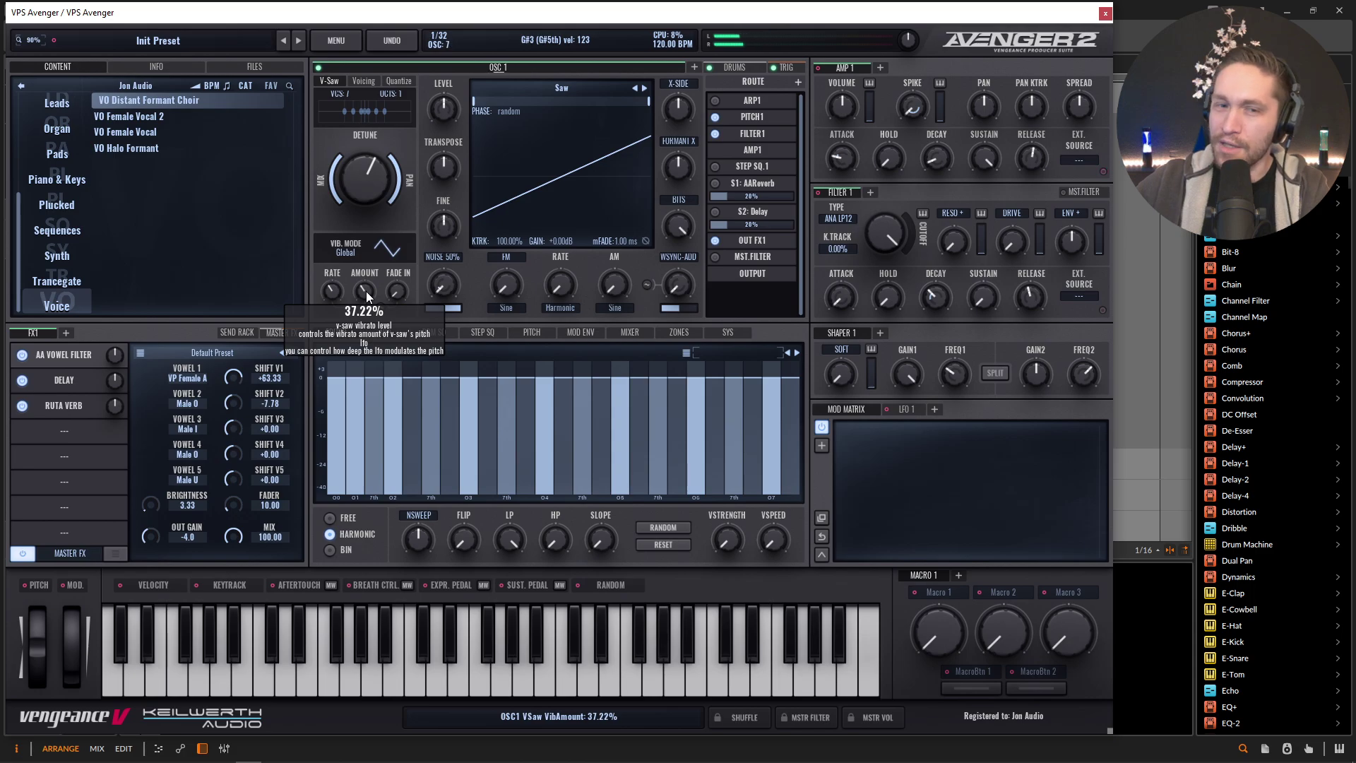
pyautogui.scroll(-5, 365, 293)
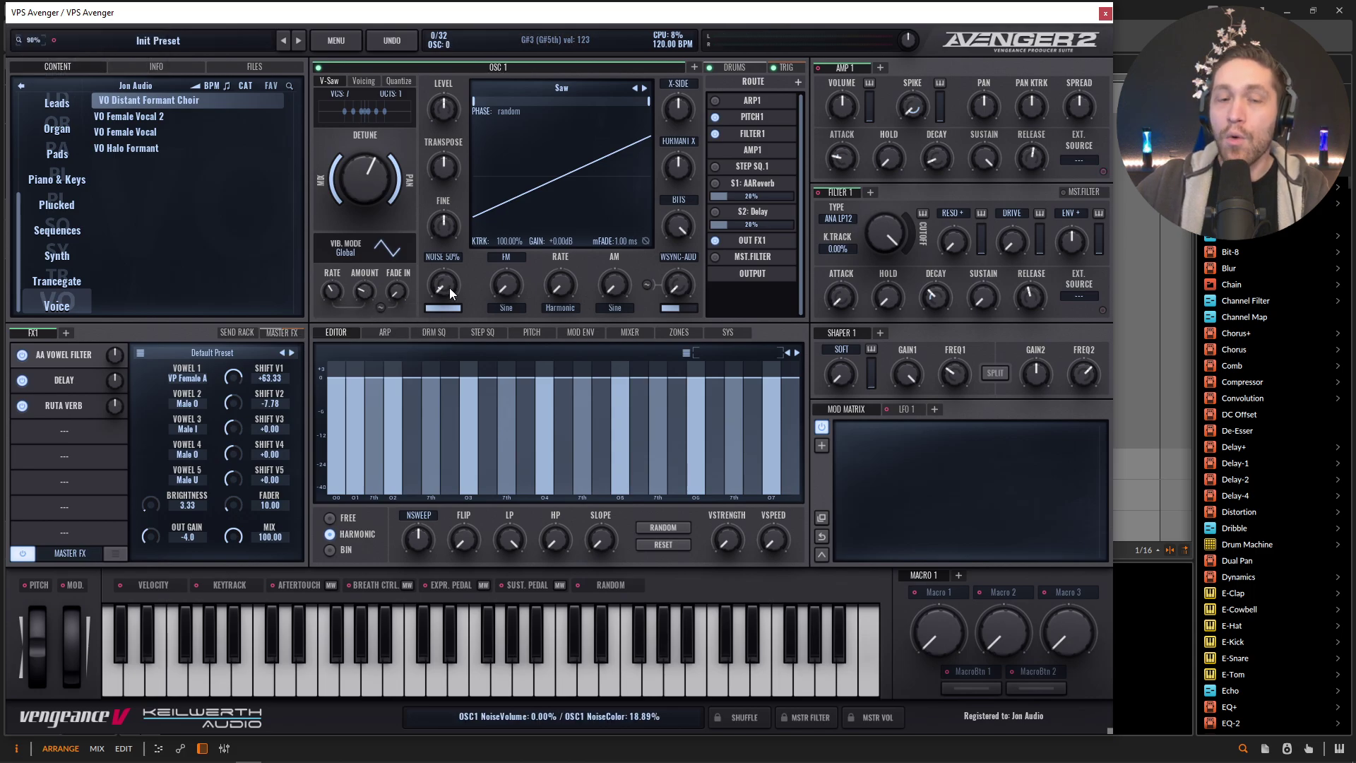
pyautogui.moveTo(397, 298)
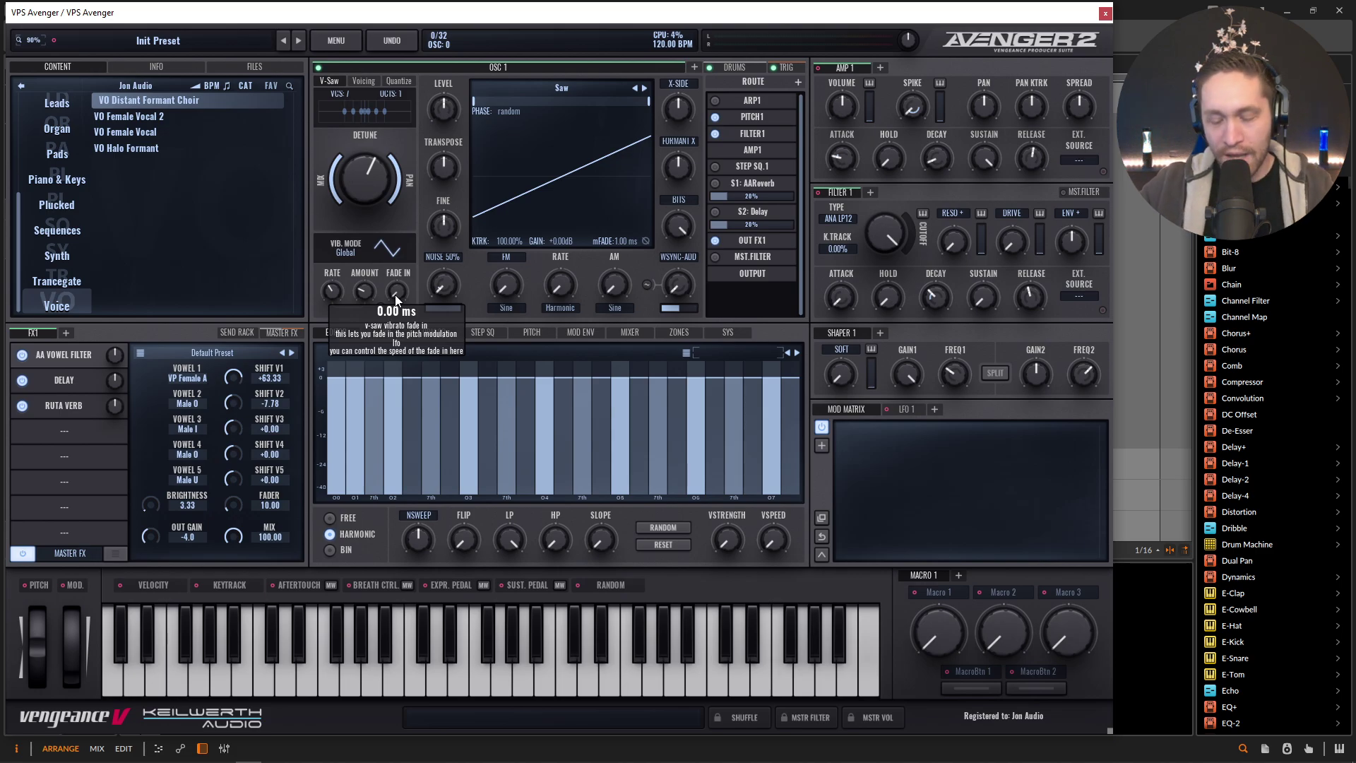
pyautogui.moveTo(396, 298); pyautogui.dragTo(394, 264)
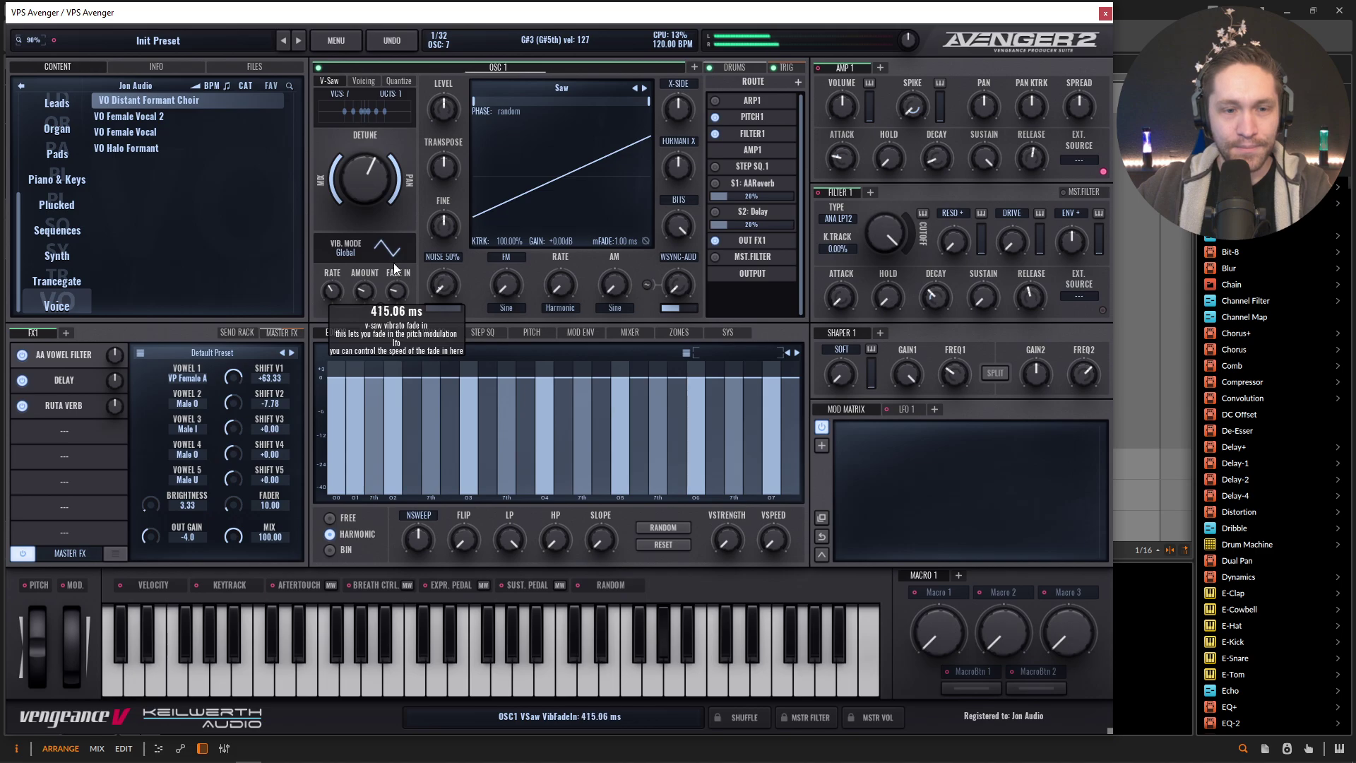
# Keep the V-Saw vibrato shape on triangle and fine-tune its rate around 5.5 Hz.
pyautogui.click(392, 253)
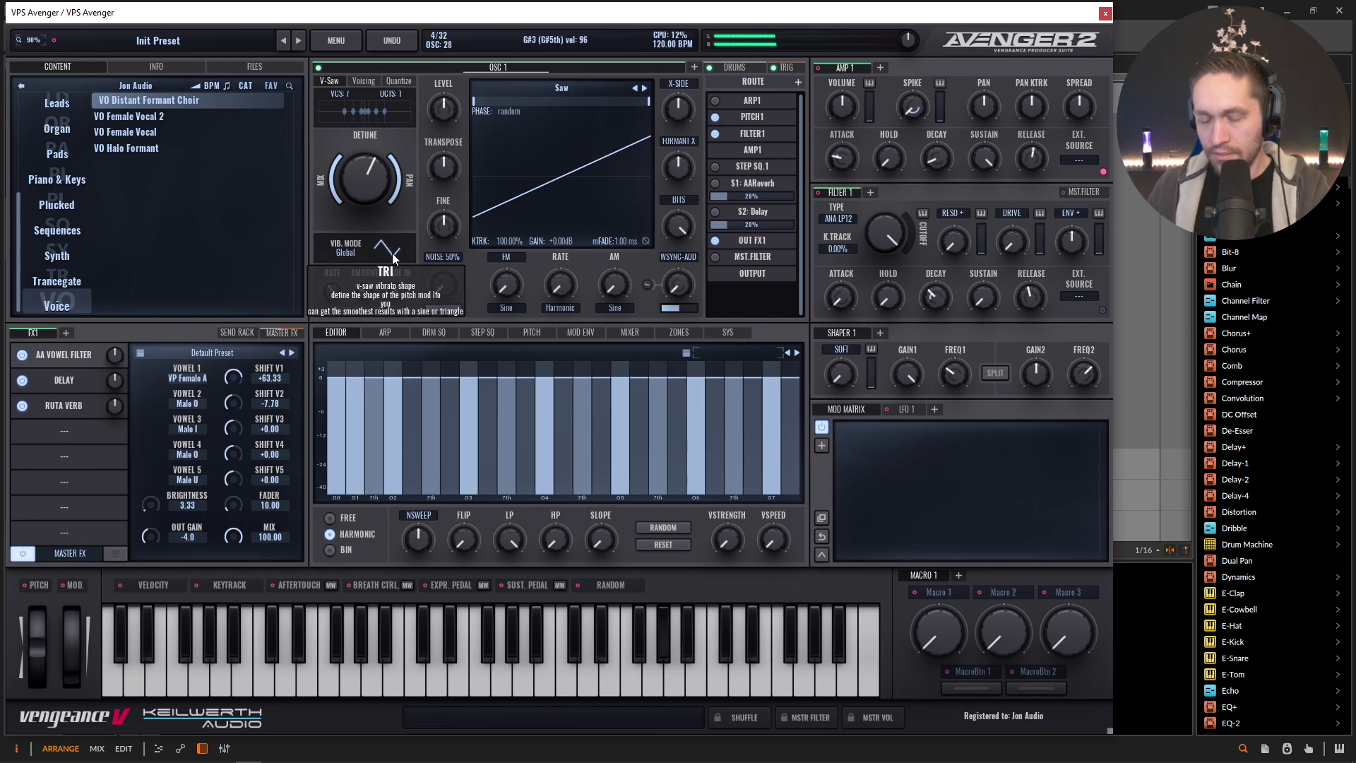
pyautogui.click(392, 253)
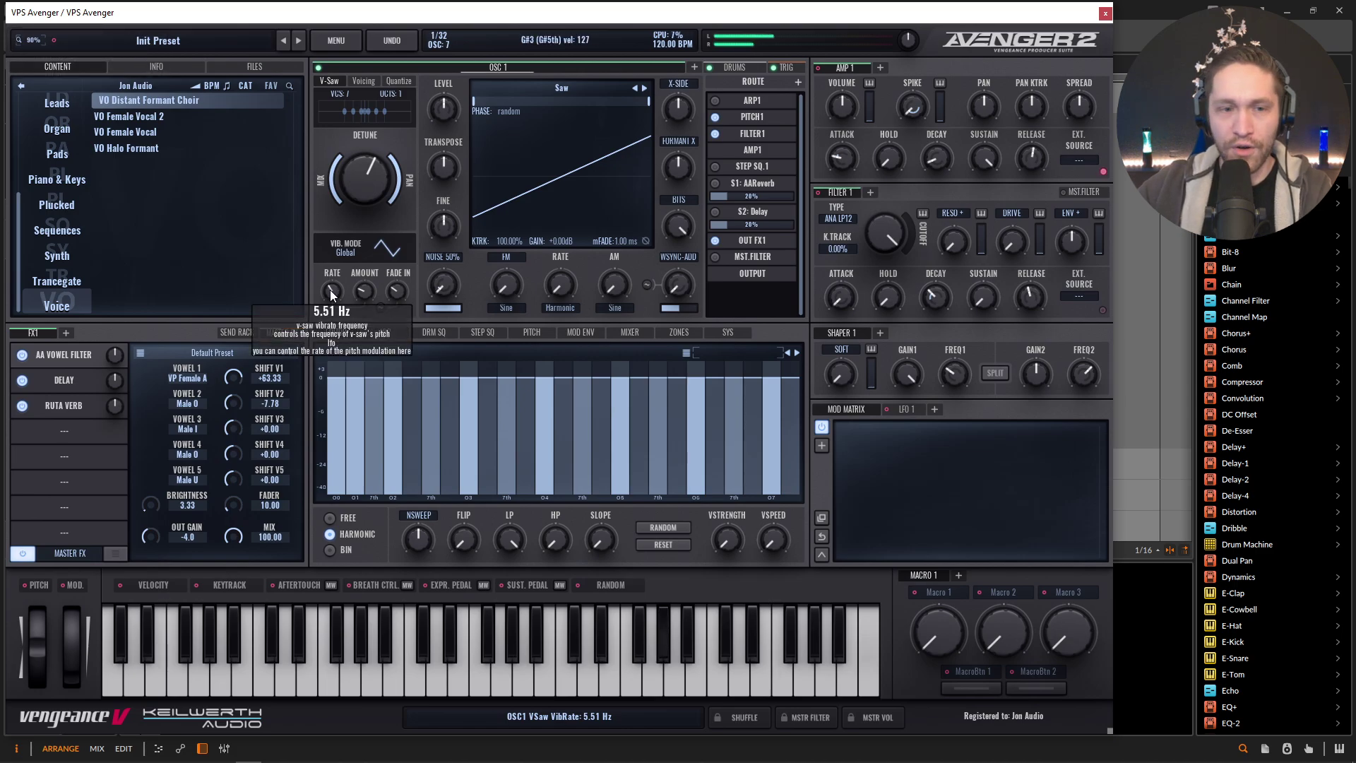
pyautogui.moveTo(329, 290); pyautogui.dragTo(329, 295)
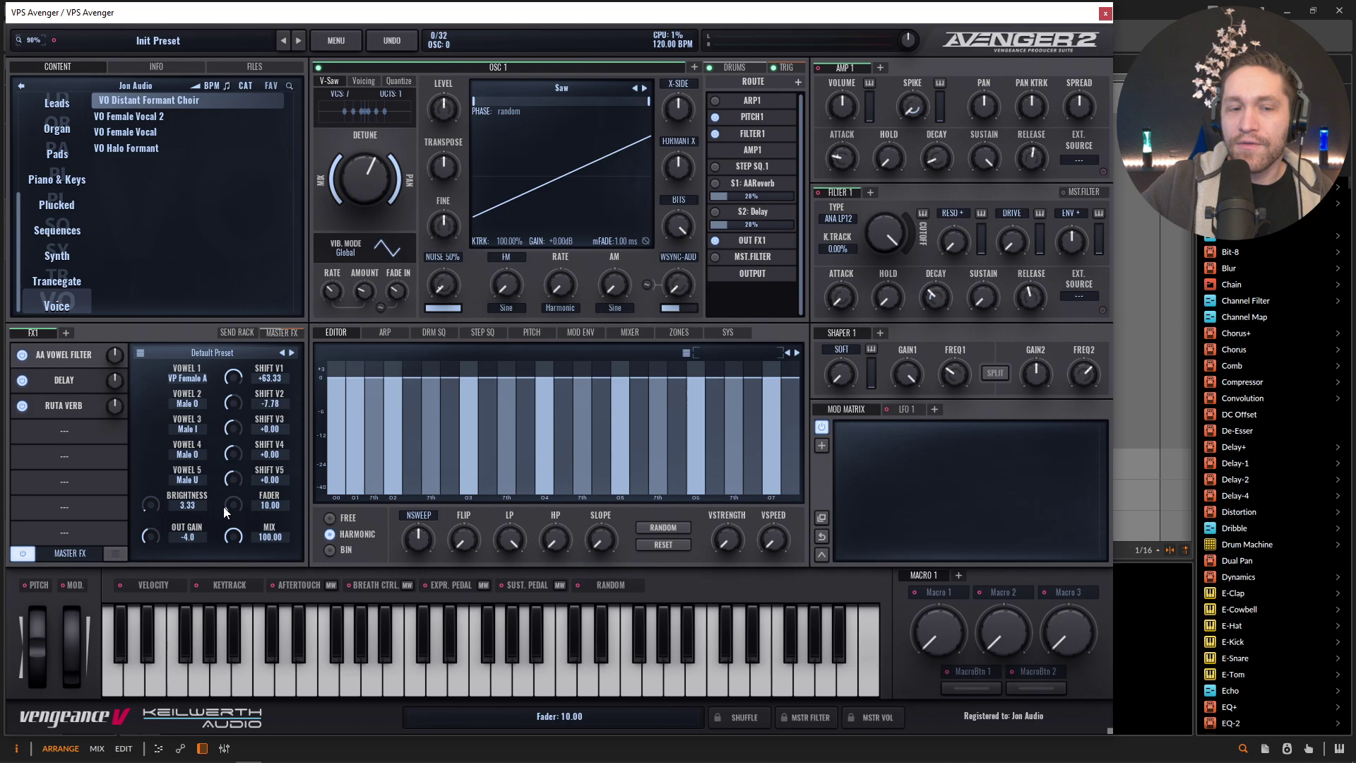
# Sweep the vowel filter's Fader down to 0.00 and back up to 17.78.
pyautogui.moveTo(223, 506); pyautogui.dragTo(240, 531)
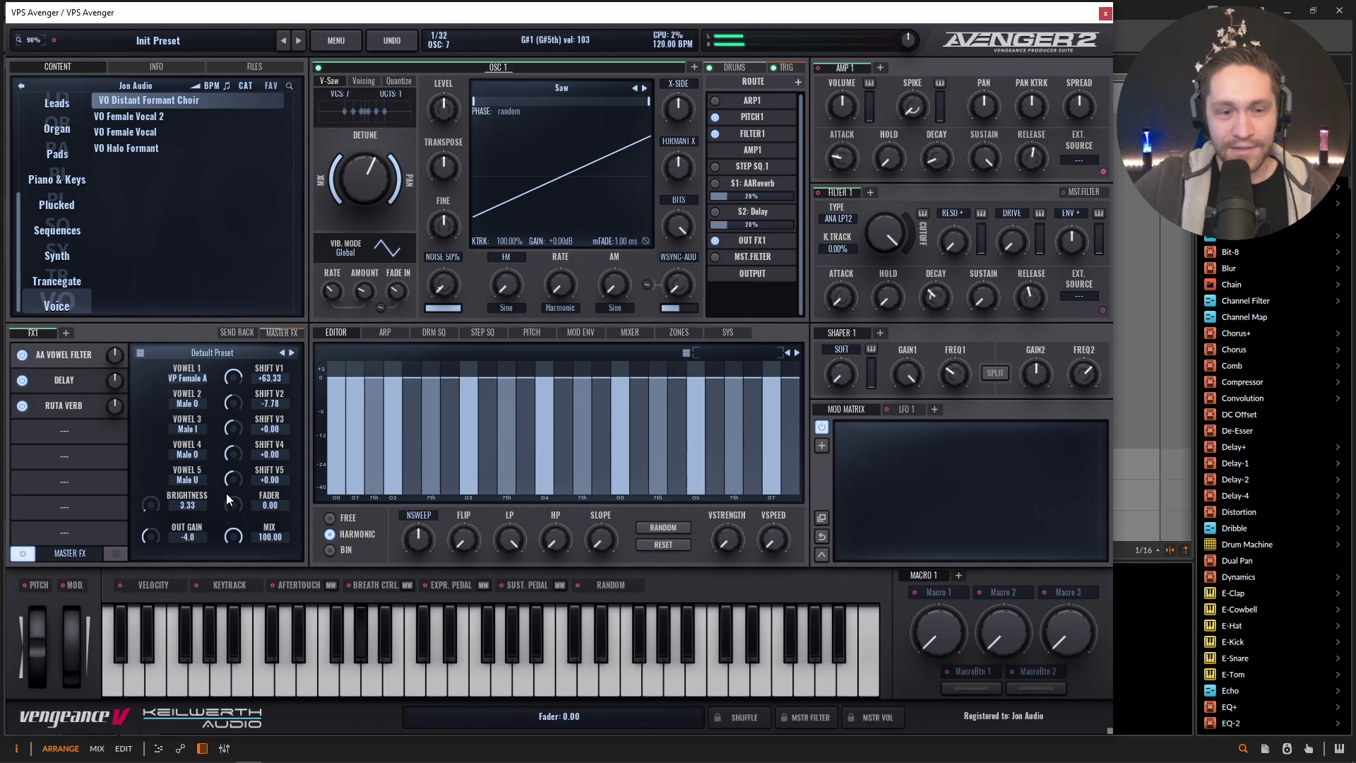
pyautogui.moveTo(233, 519); pyautogui.dragTo(240, 481)
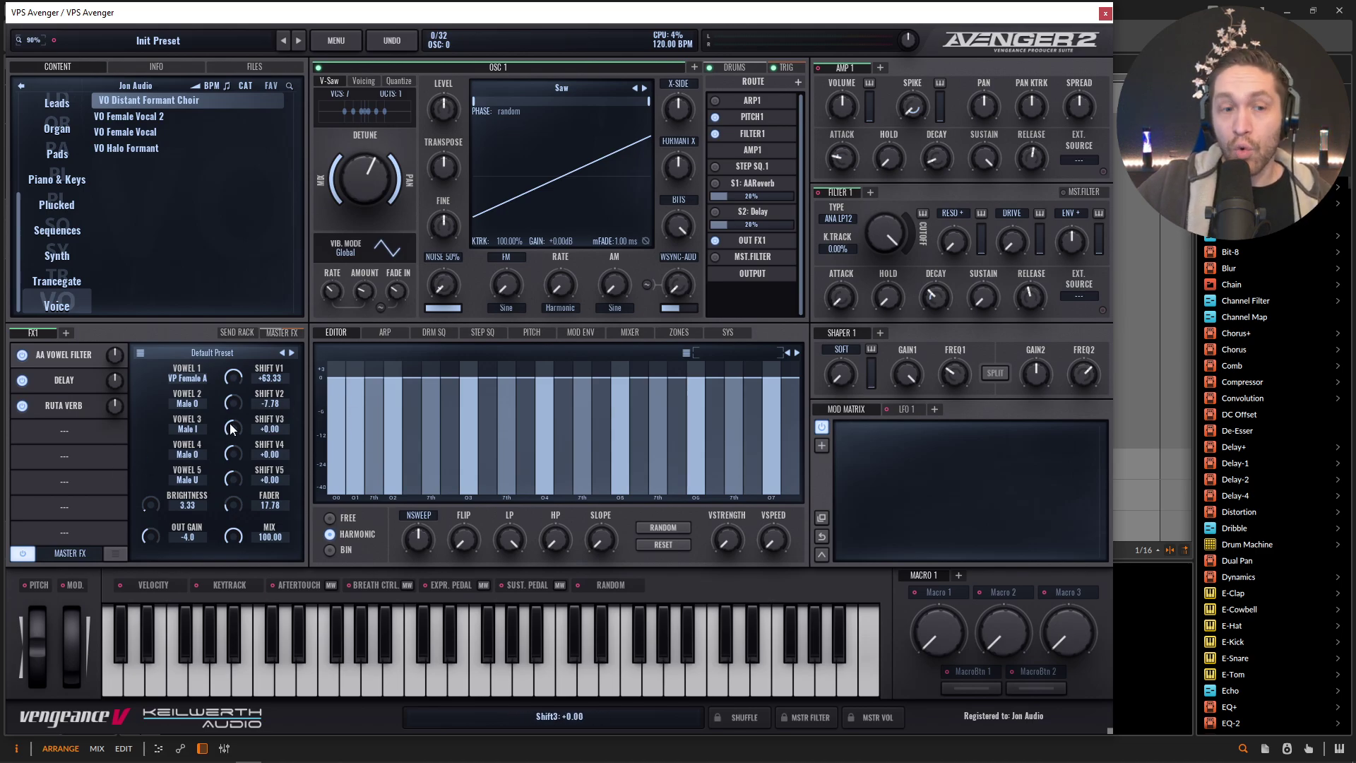
# Try the vowel filter presets Open Ahs with Out Gain -8.8 and Fader 32.22, and Sweeps Ah with Fader 2.78.
pyautogui.click(222, 354)
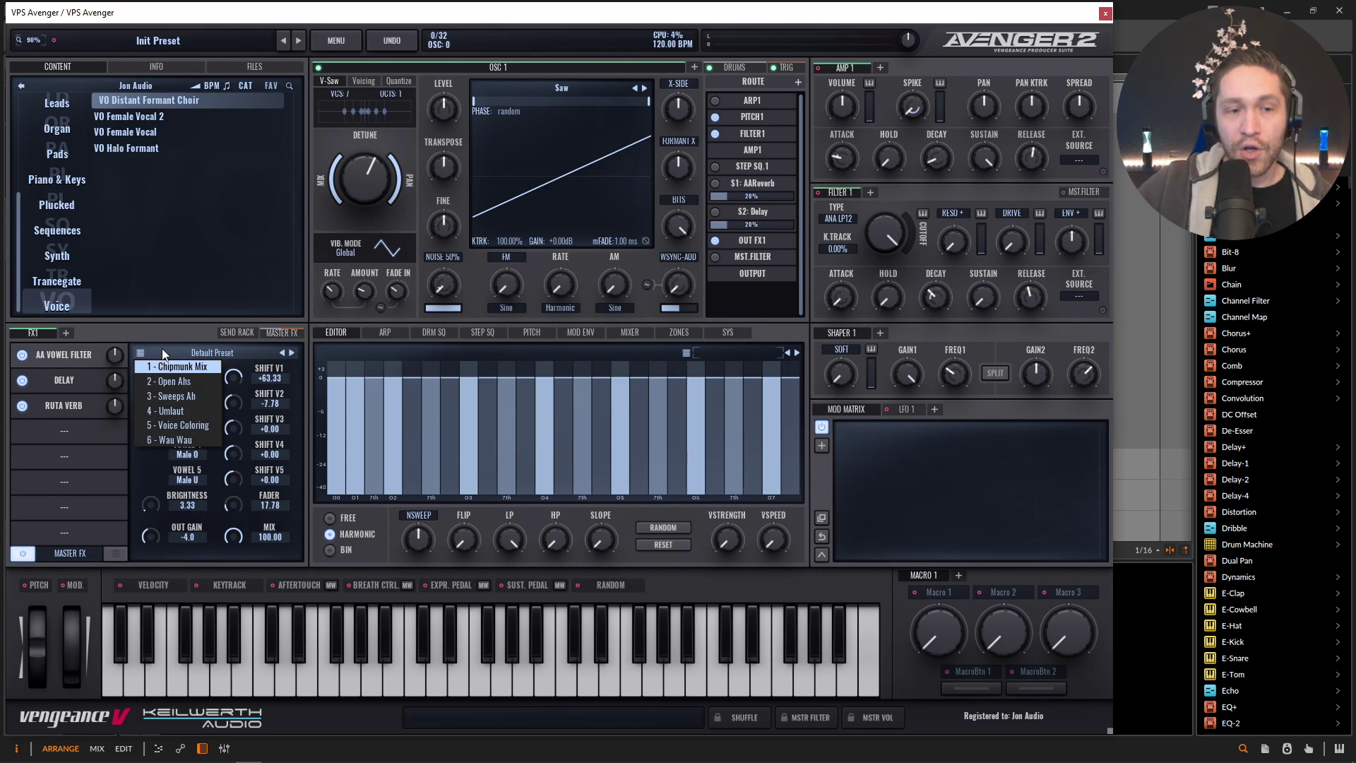
pyautogui.click(203, 382)
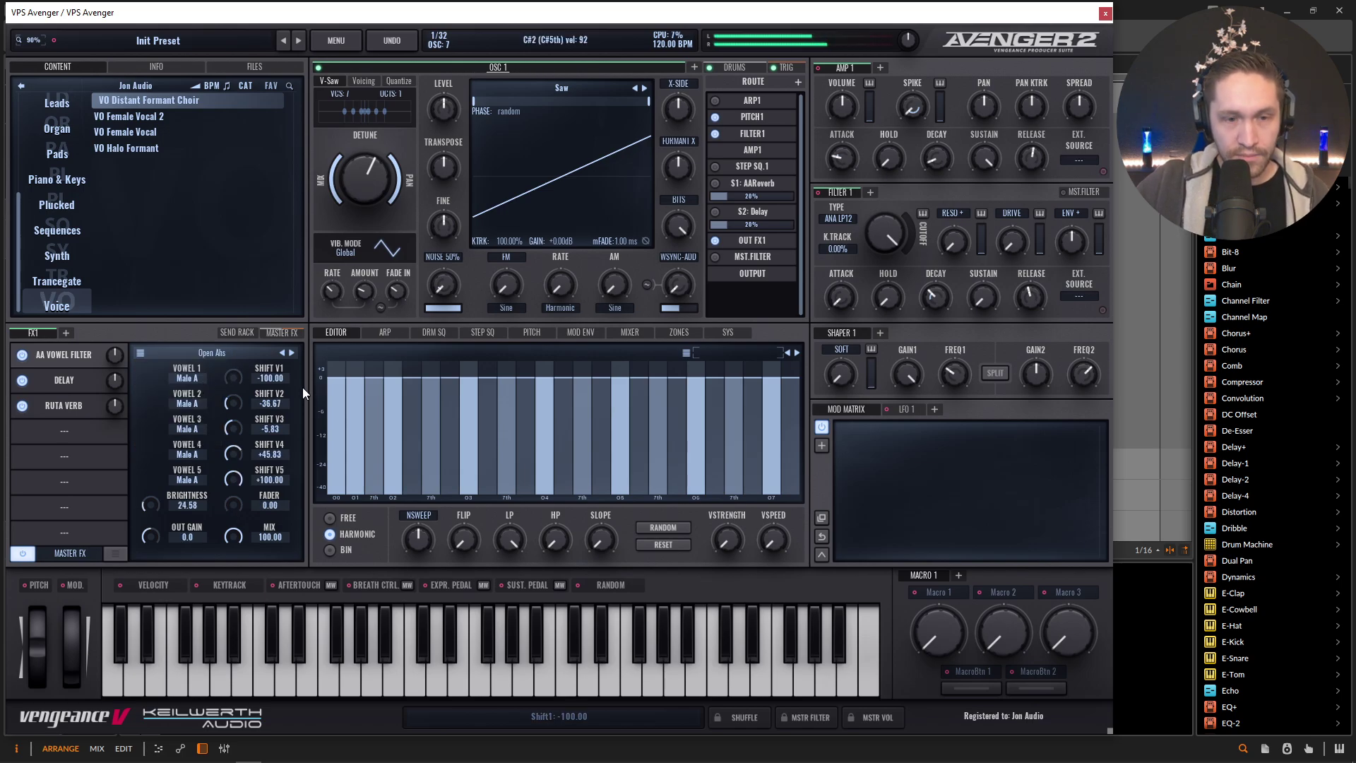
pyautogui.moveTo(147, 529); pyautogui.dragTo(151, 560)
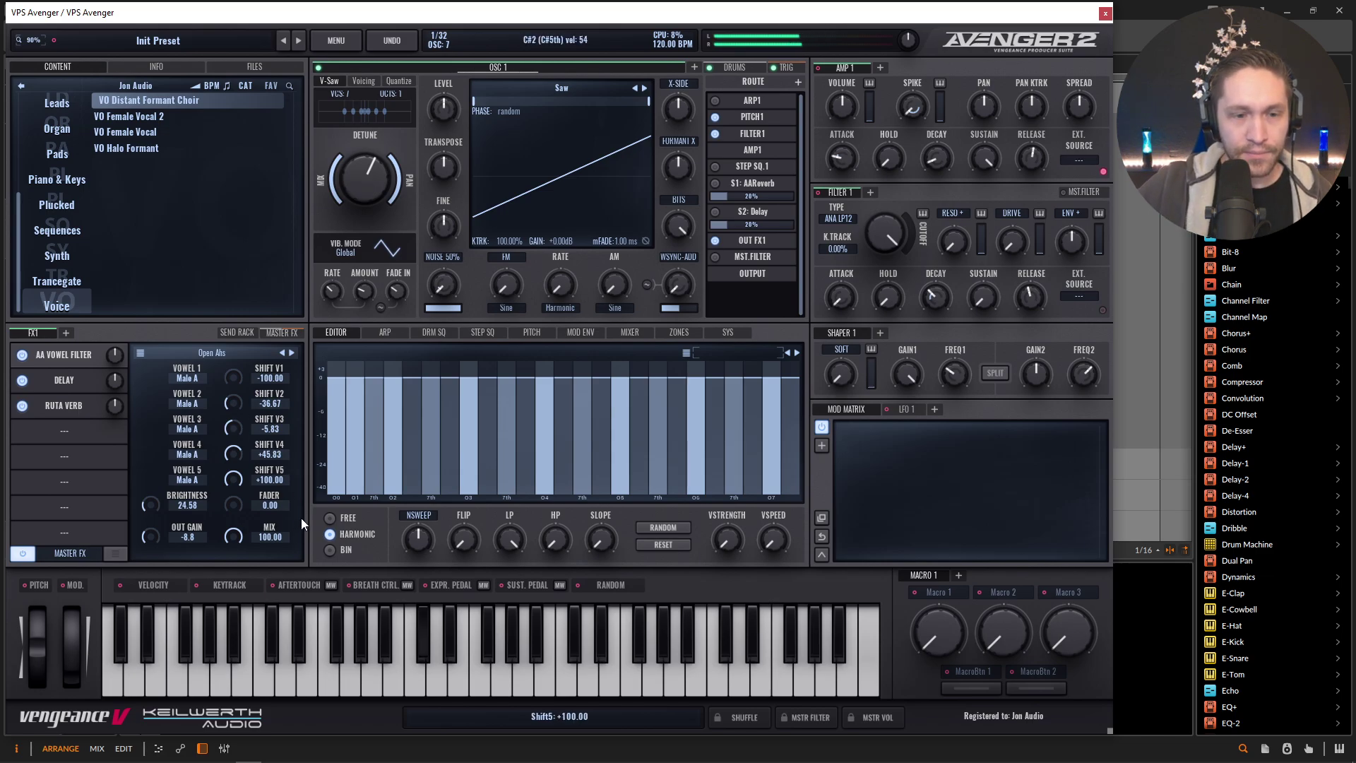
pyautogui.moveTo(235, 503); pyautogui.dragTo(243, 437)
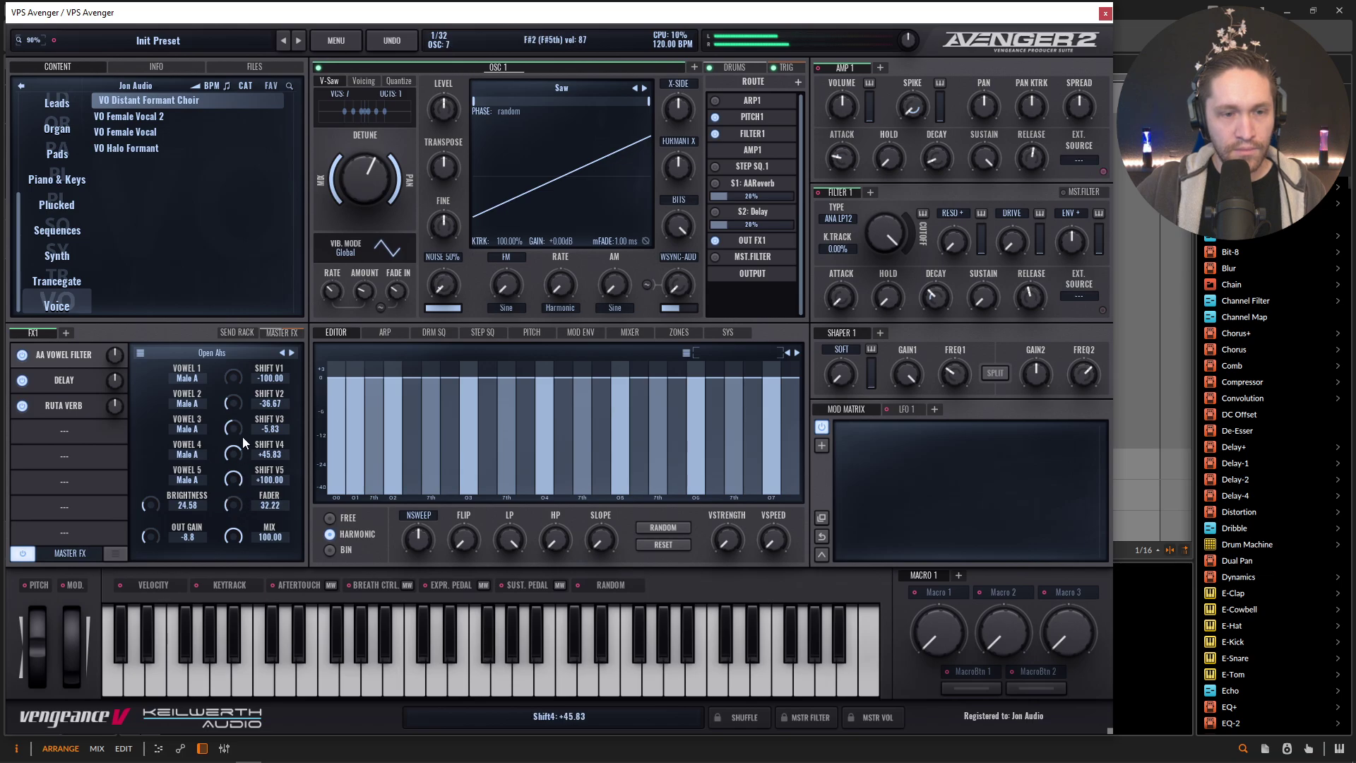
pyautogui.click(291, 352)
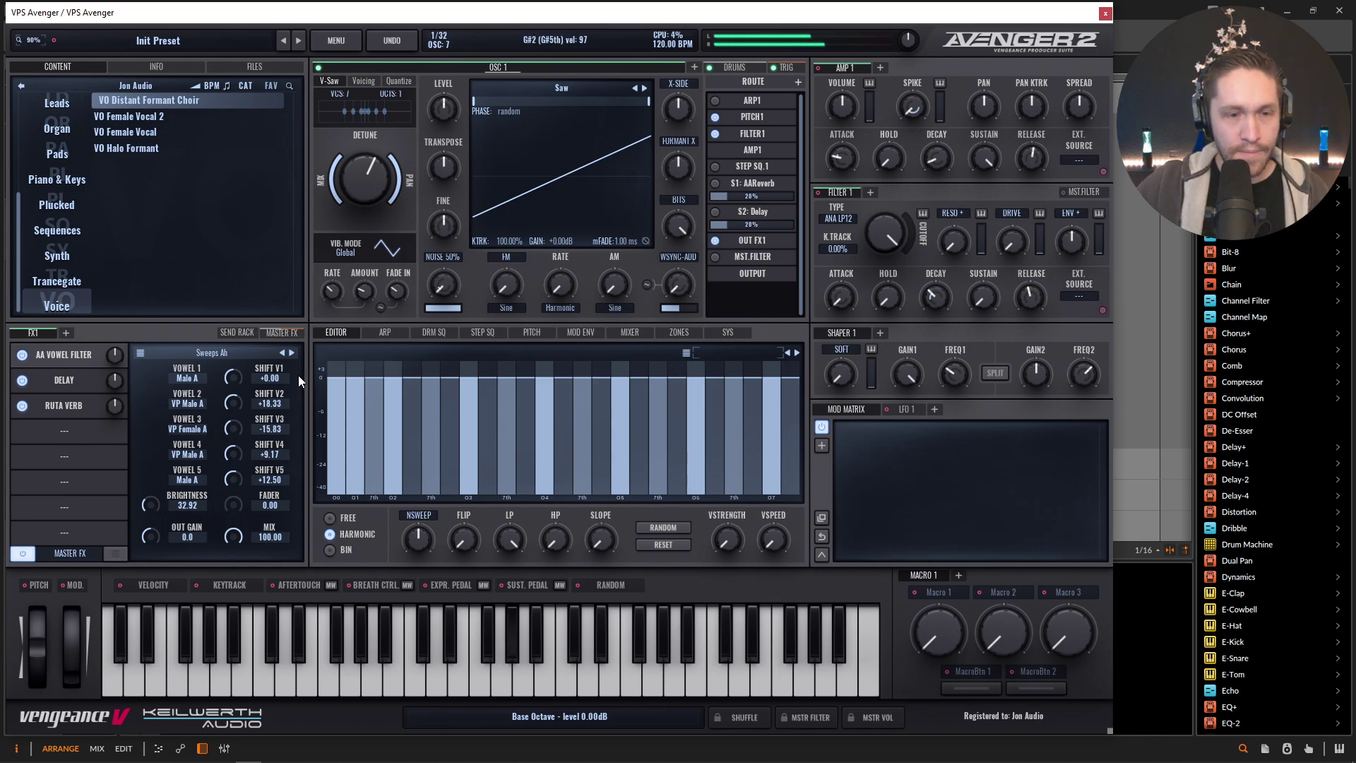
pyautogui.moveTo(234, 503)
pyautogui.mouseDown()
pyautogui.moveTo(235, 467)
pyautogui.moveTo(236, 517)
pyautogui.moveTo(240, 476)
pyautogui.moveTo(238, 507)
pyautogui.moveTo(257, 500)
pyautogui.mouseUp()
# Load the vowel filter's Umlaut preset and sweep its Fader, ending at 28.33.
pyautogui.click(227, 354)
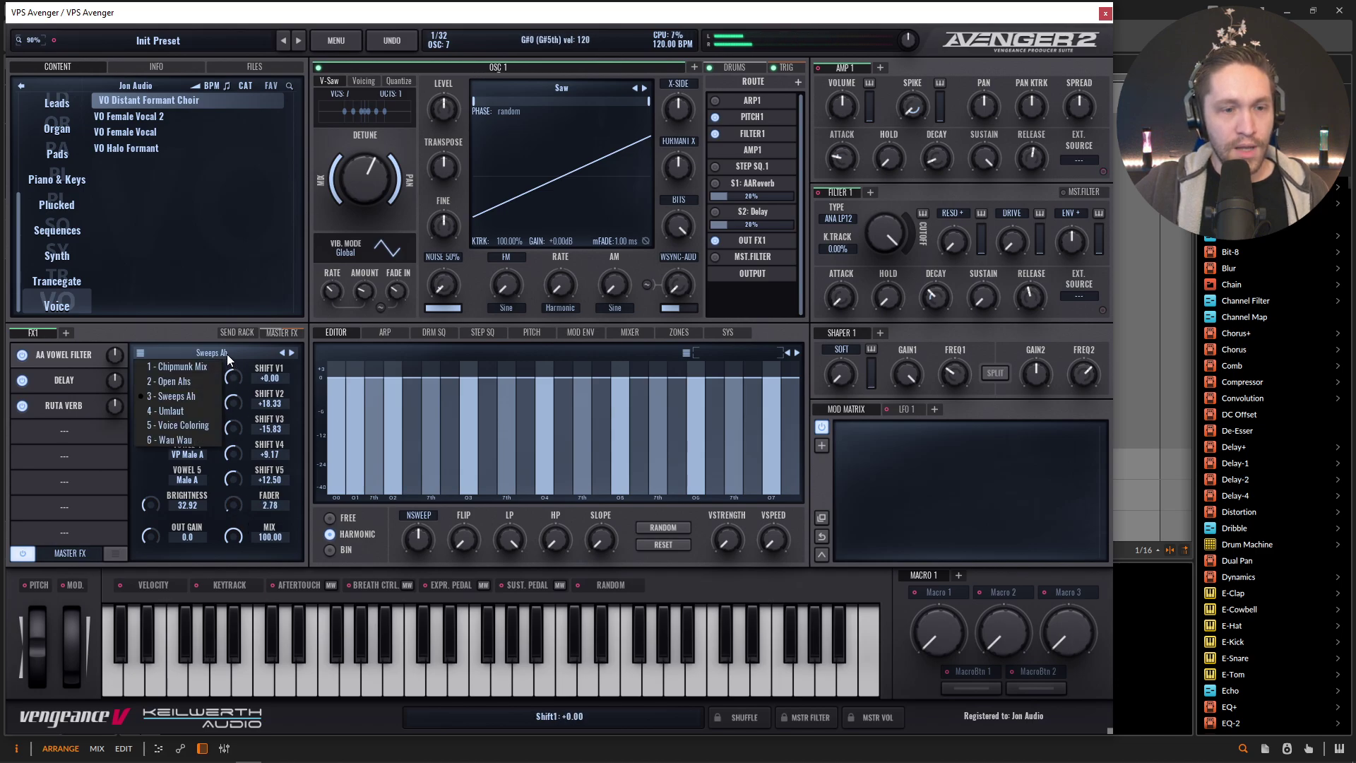
pyautogui.click(195, 413)
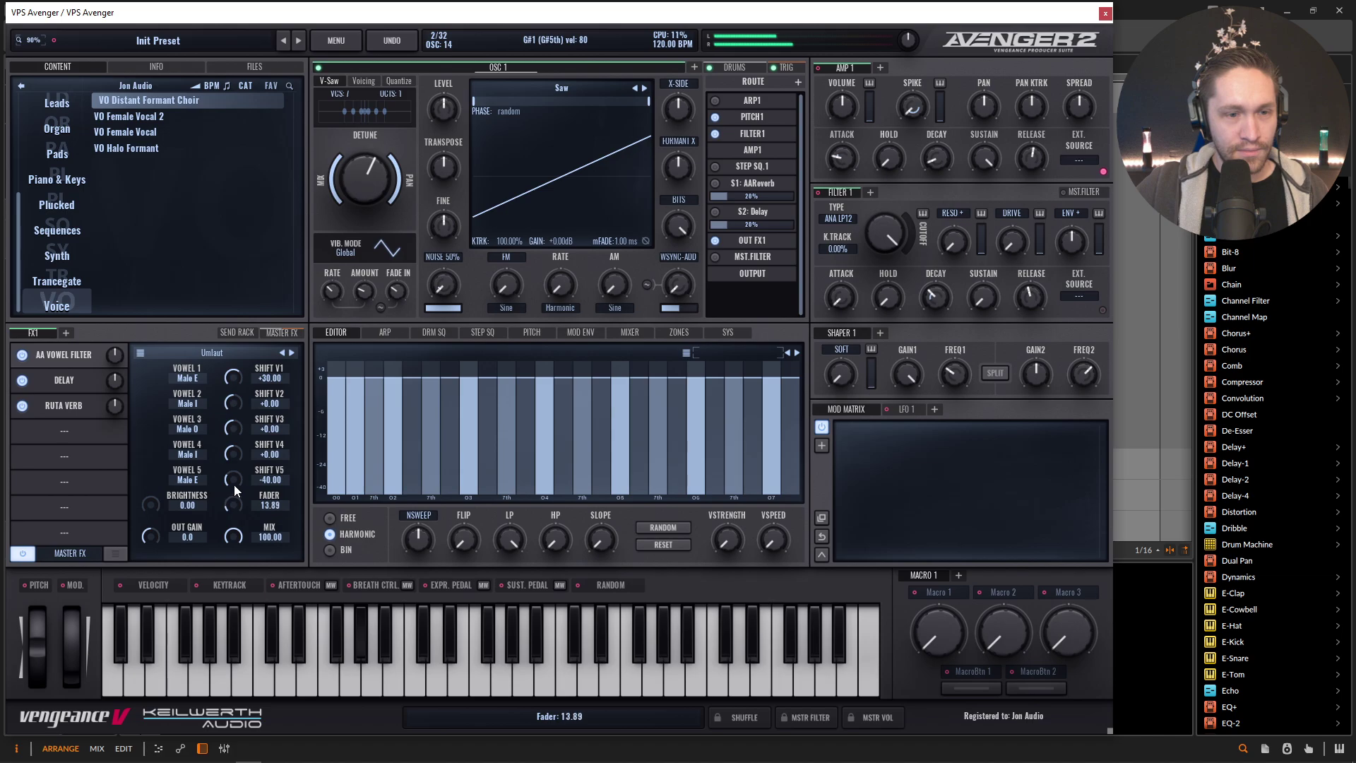
pyautogui.moveTo(234, 485); pyautogui.dragTo(238, 430)
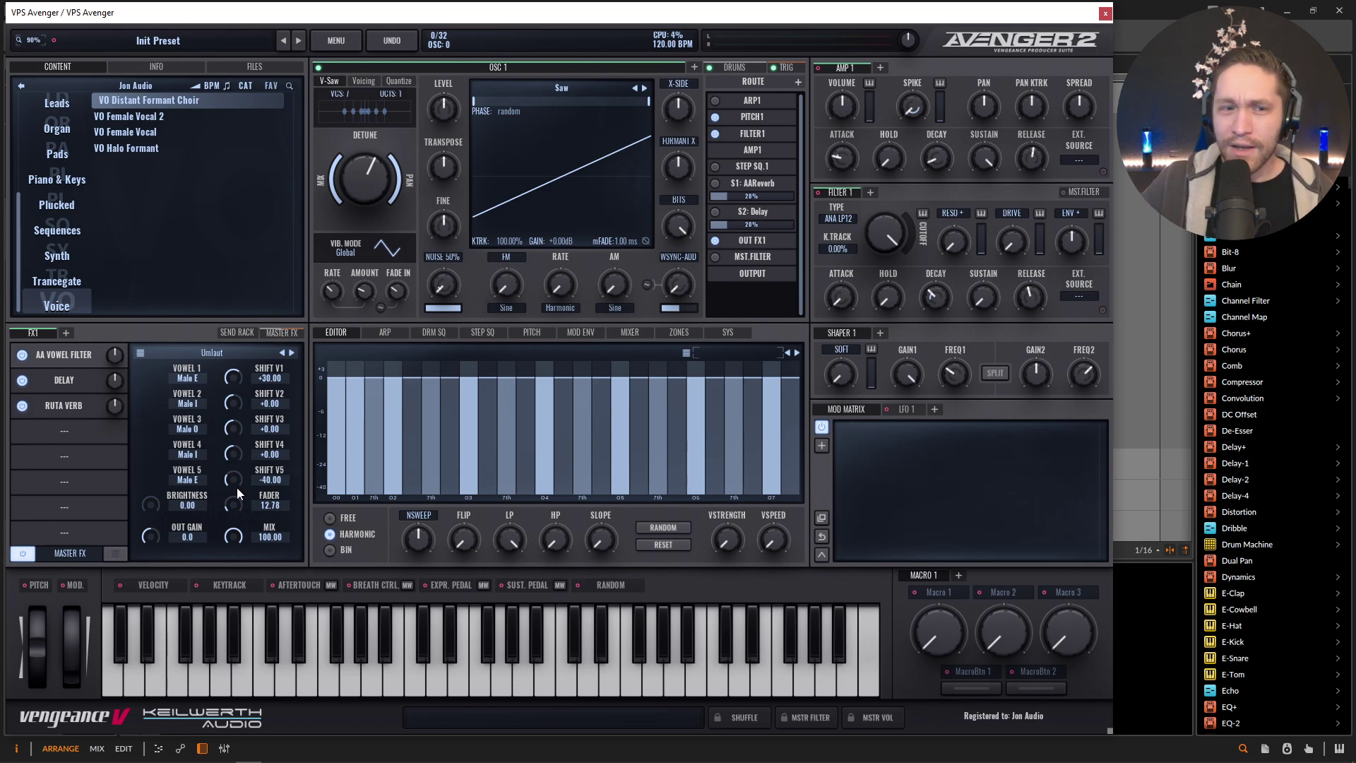
pyautogui.moveTo(233, 478)
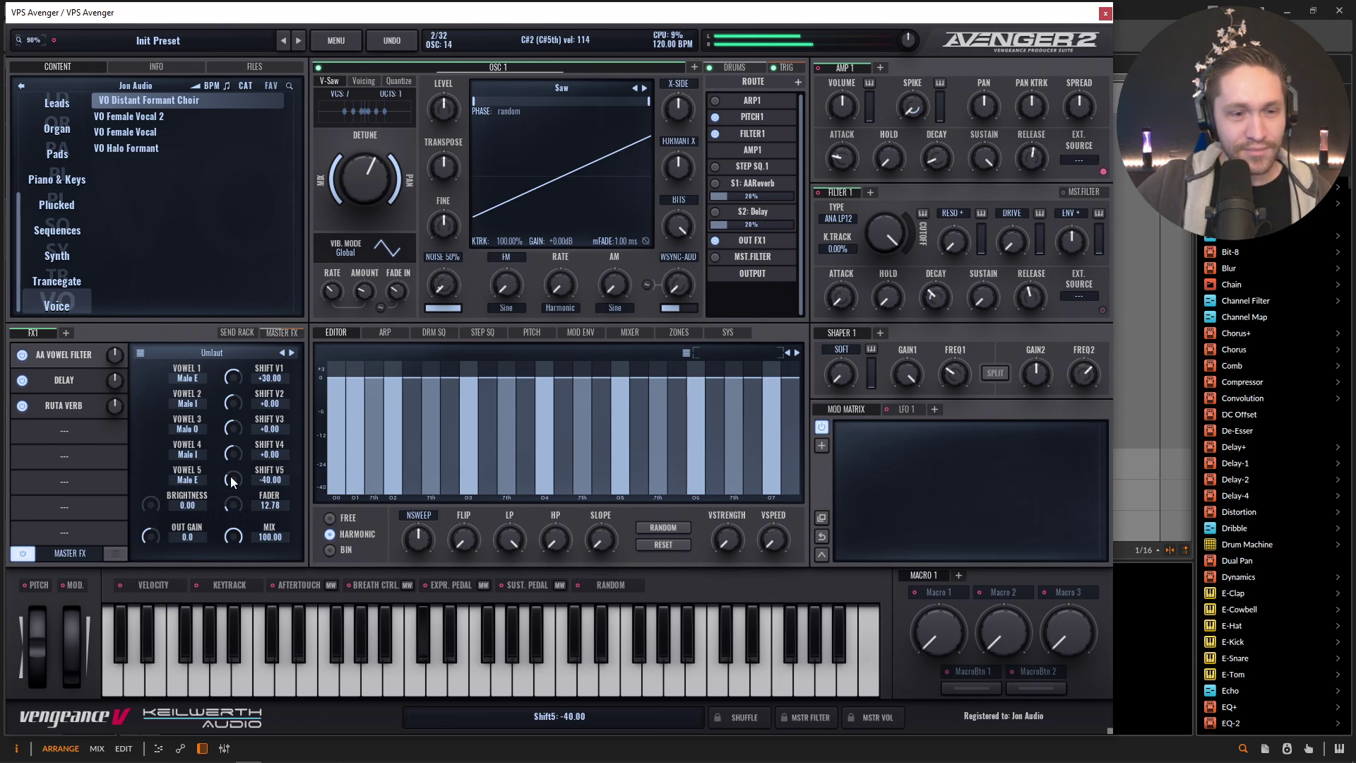
pyautogui.moveTo(230, 507)
pyautogui.mouseDown()
pyautogui.moveTo(234, 420)
pyautogui.moveTo(234, 482)
pyautogui.mouseUp()
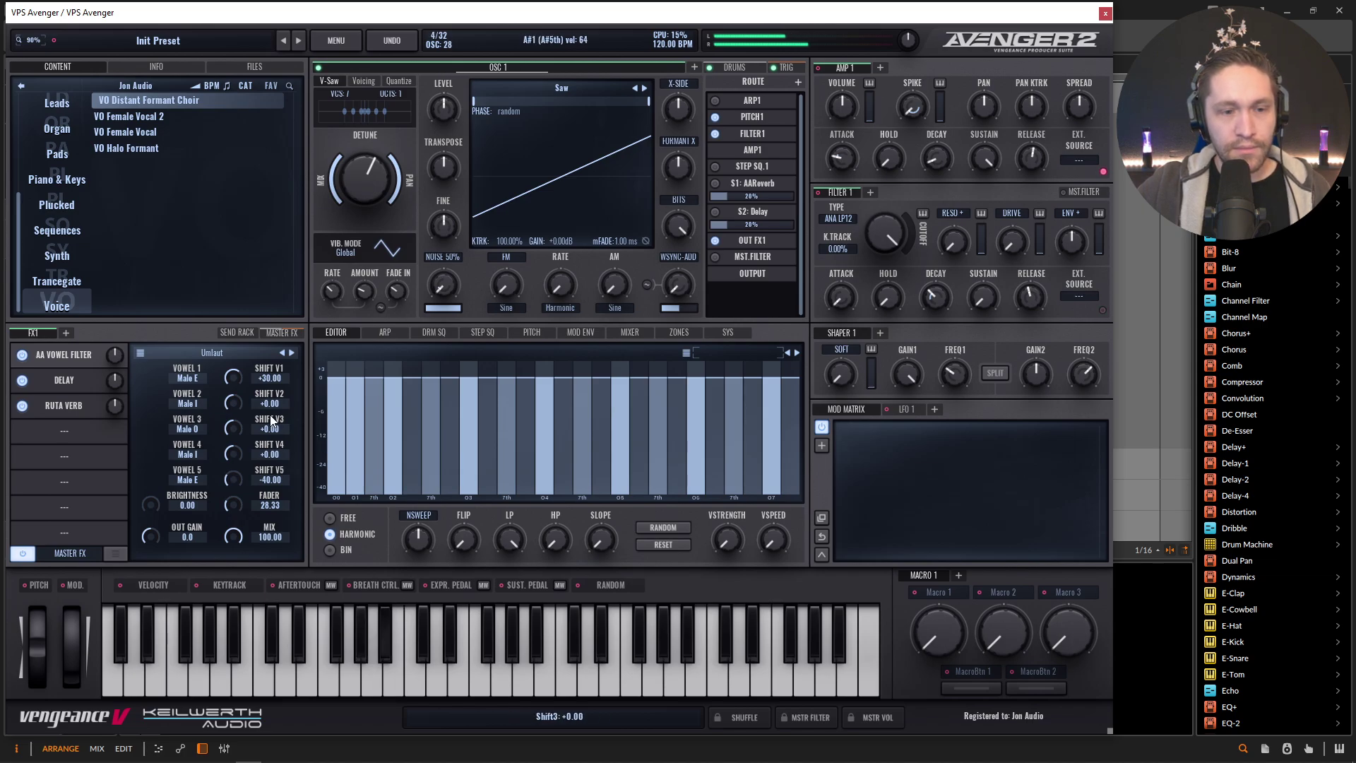
# Load the VO Halo Formant preset and inspect its AA Vowel Filter settings and the modulation assigned to the Fader.
pyautogui.click(140, 147)
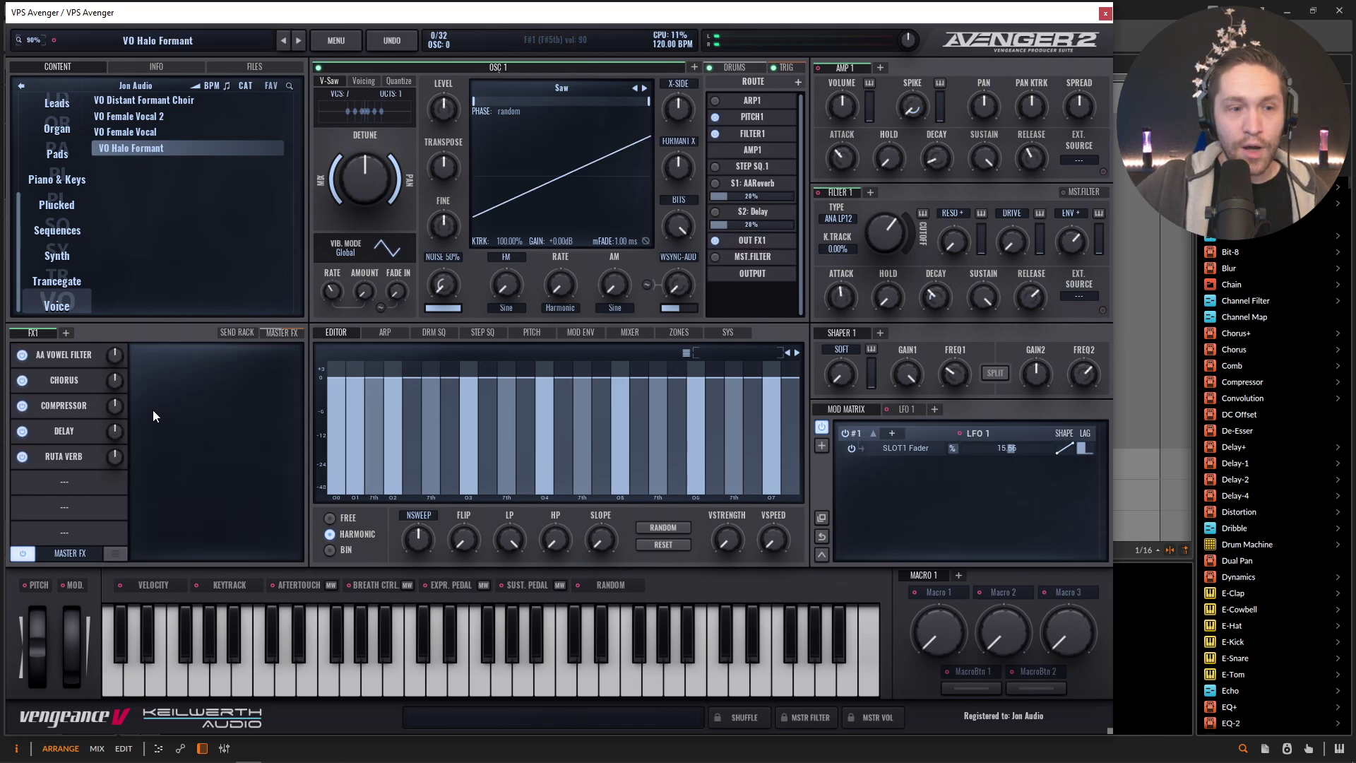
pyautogui.click(75, 359)
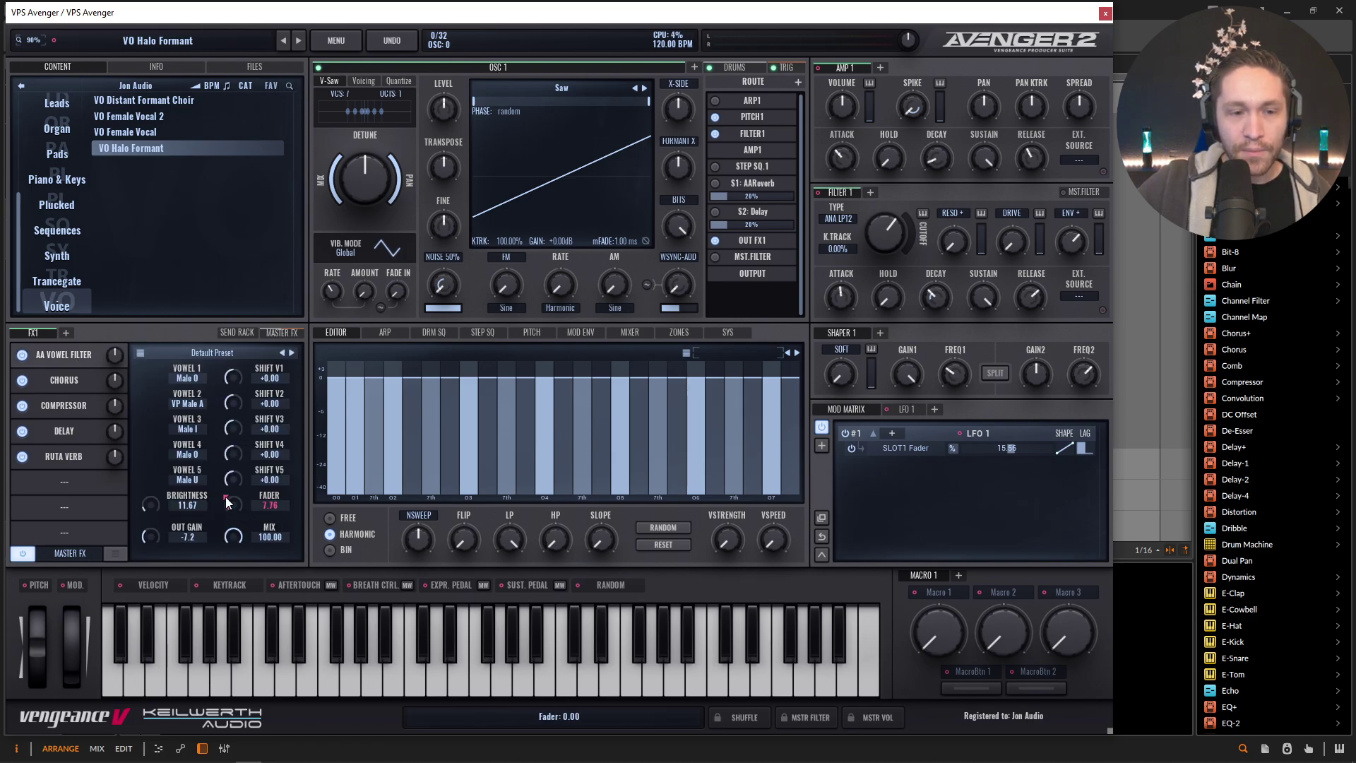
pyautogui.moveTo(226, 496)
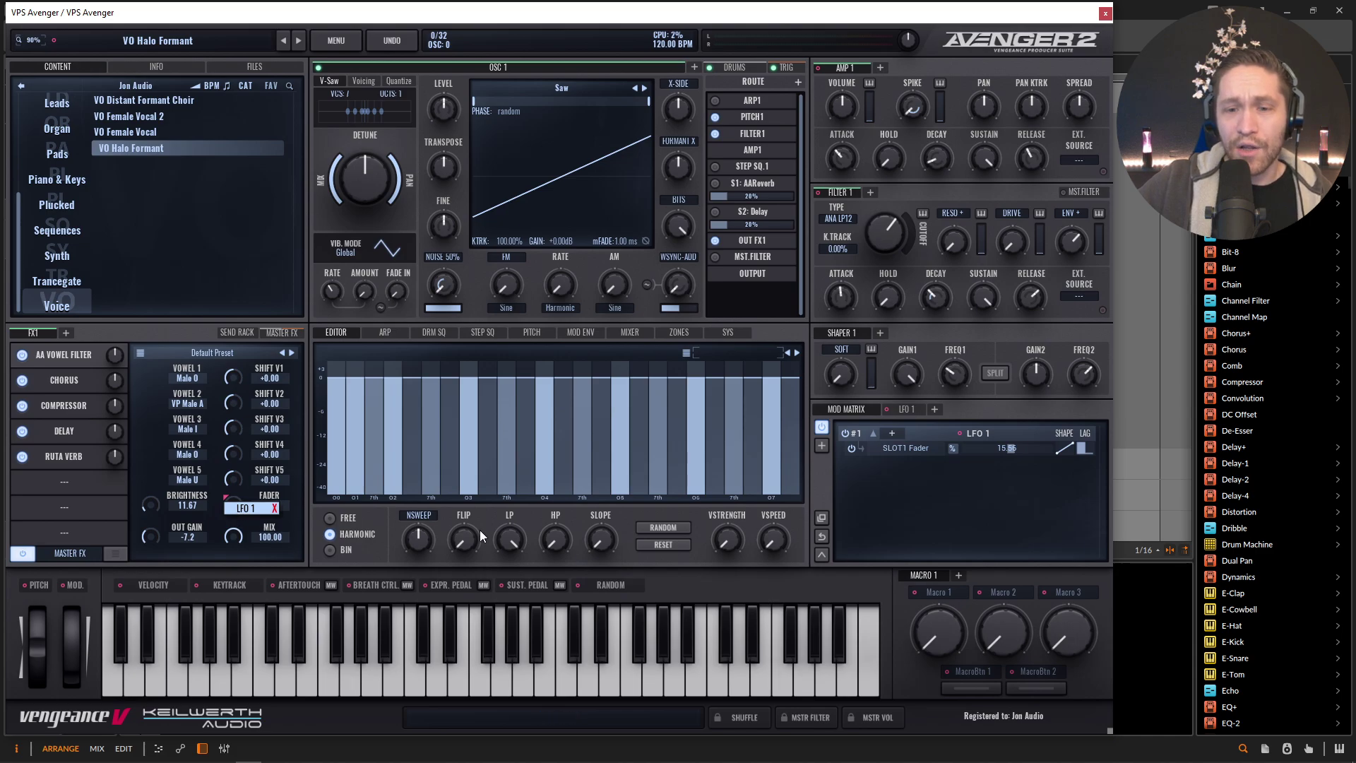